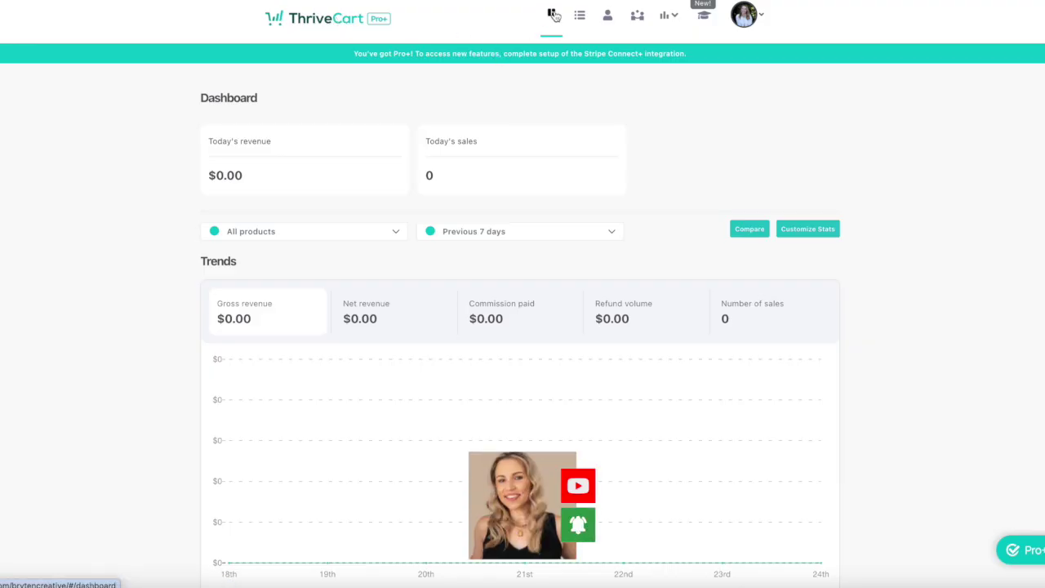
Review the existing store's Products, Orders, Affiliates and Learn pages in turn.
left_click(579, 15)
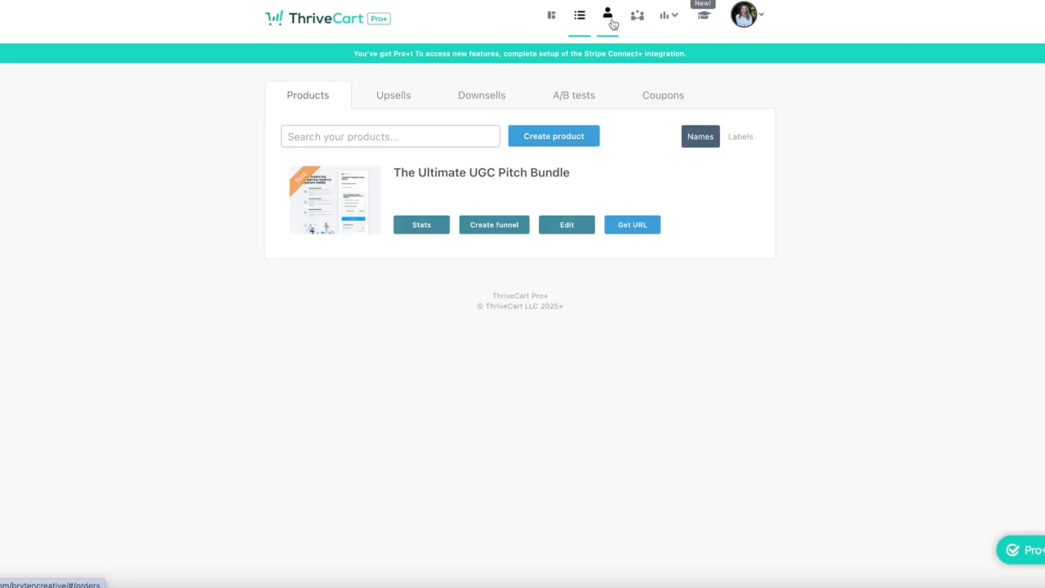
left_click(608, 17)
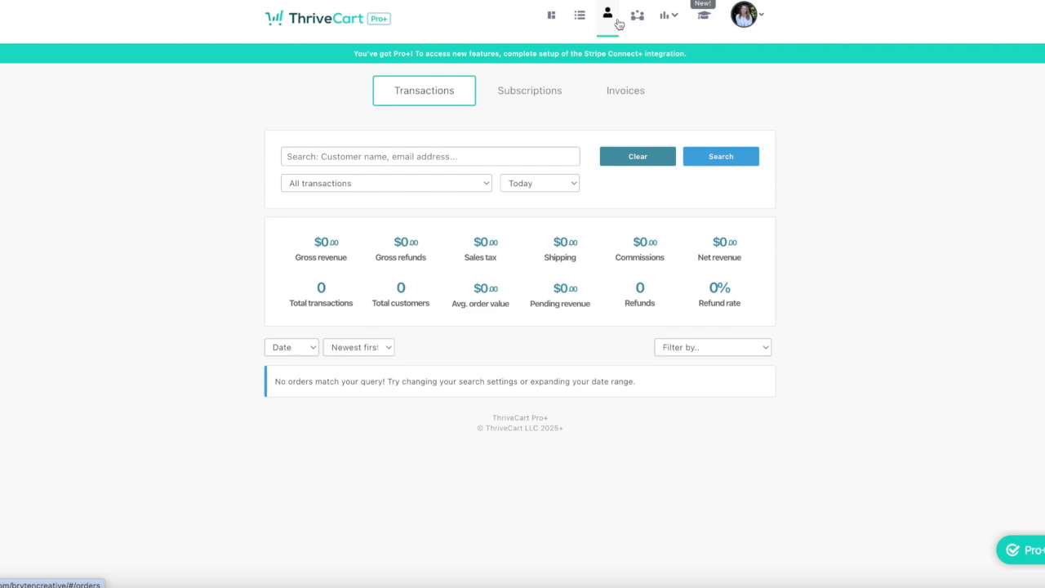
left_click(636, 24)
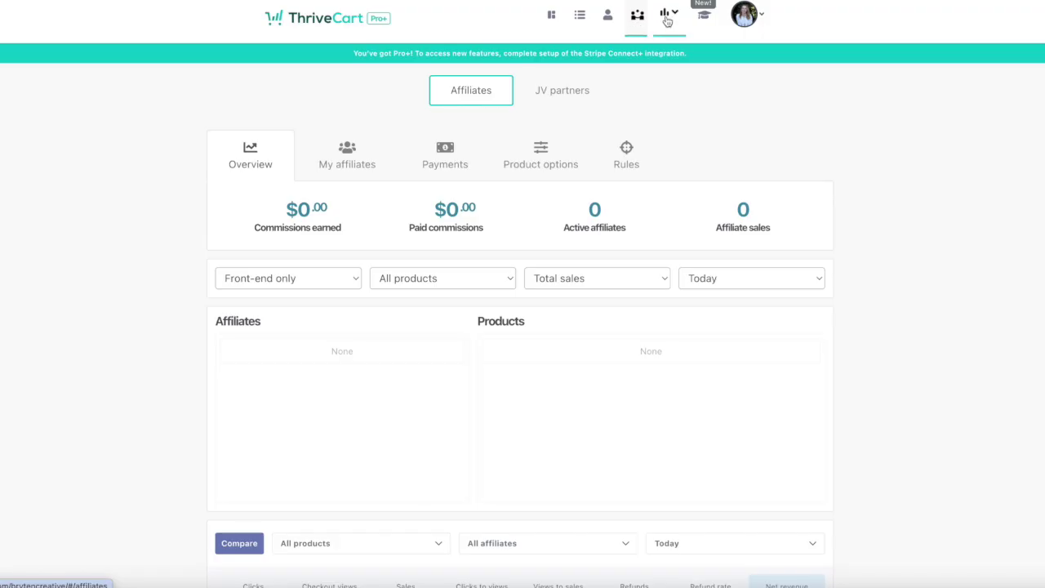
mouse_move(668, 21)
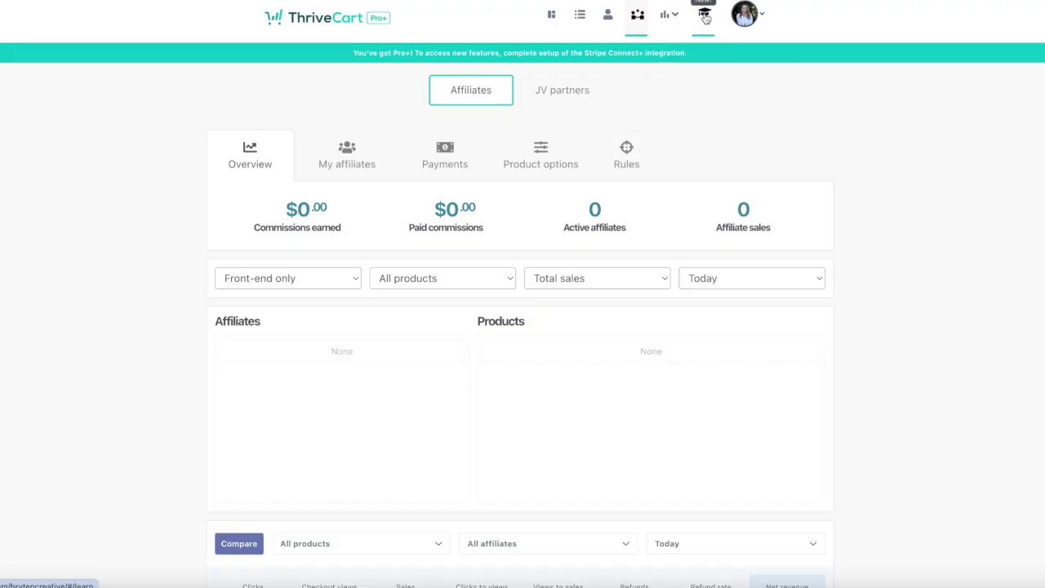
left_click(704, 15)
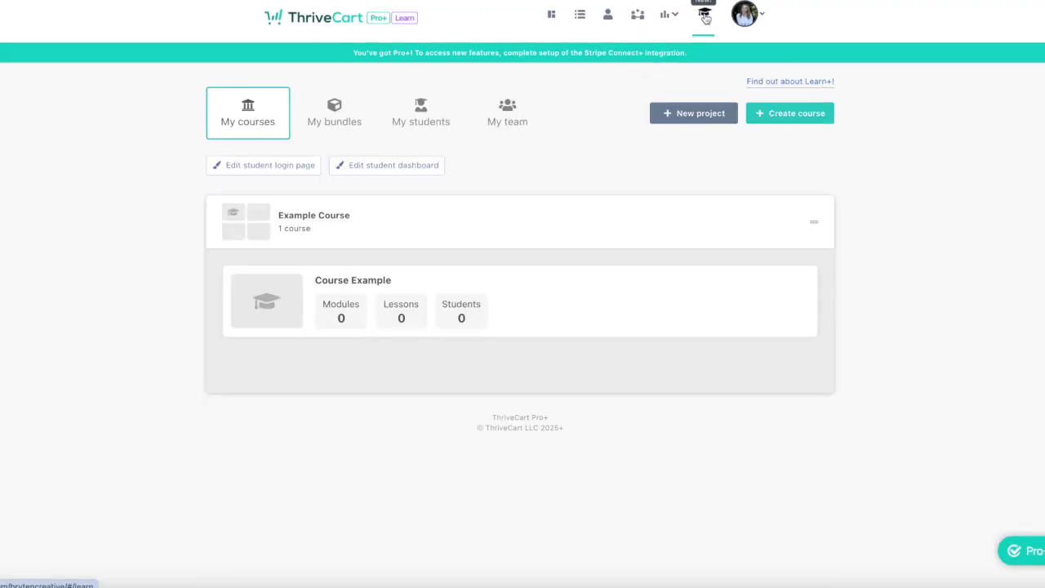
mouse_move(721, 259)
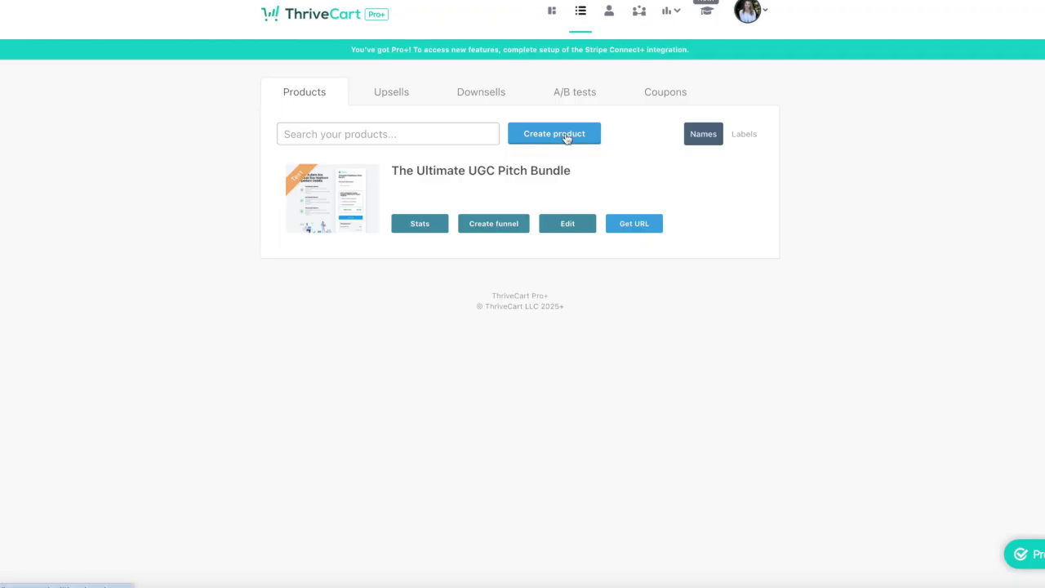
Create a new digital product and open it for editing.
left_click(566, 139)
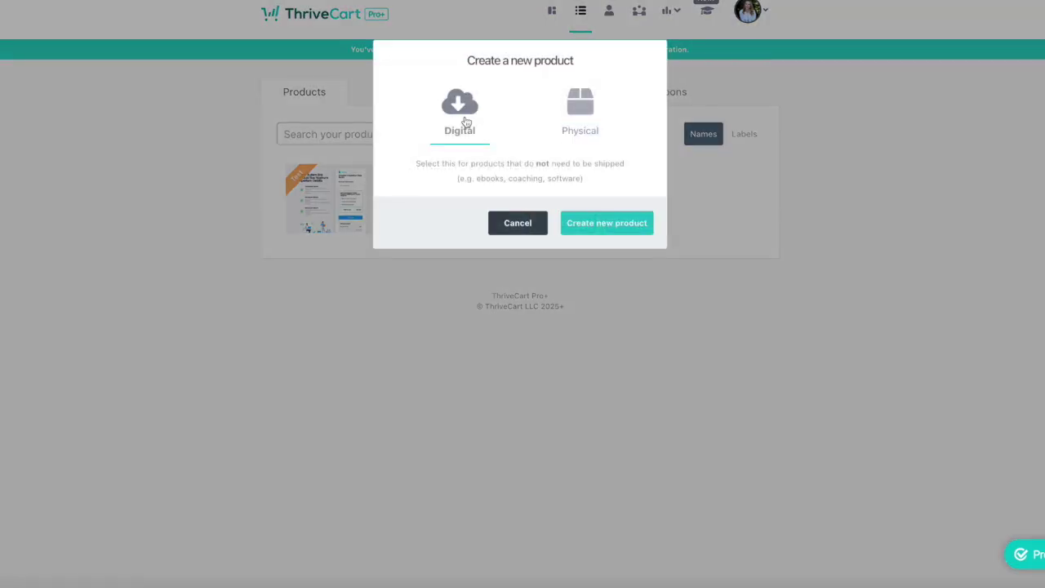
left_click(574, 223)
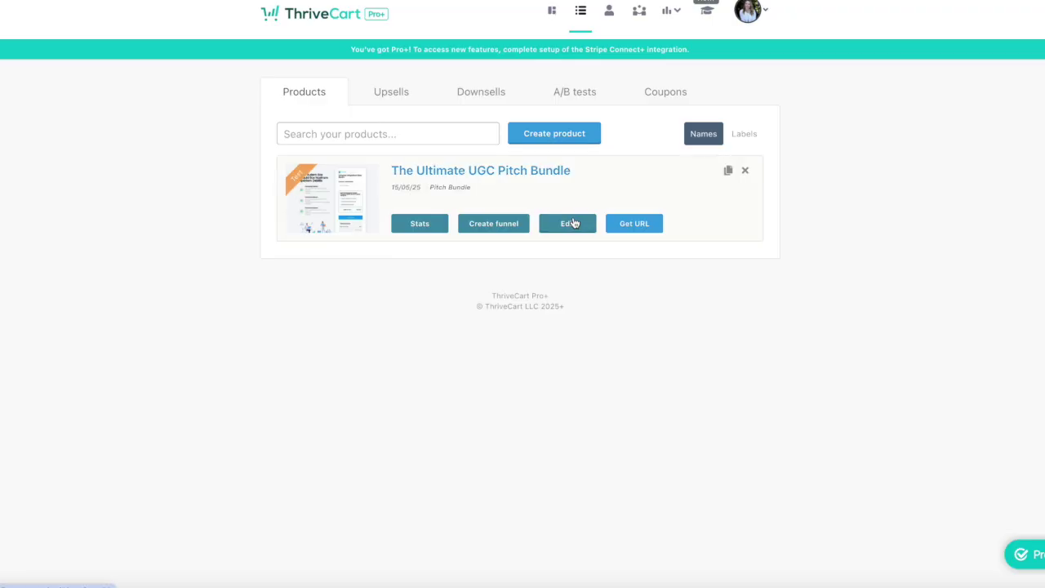
left_click(574, 223)
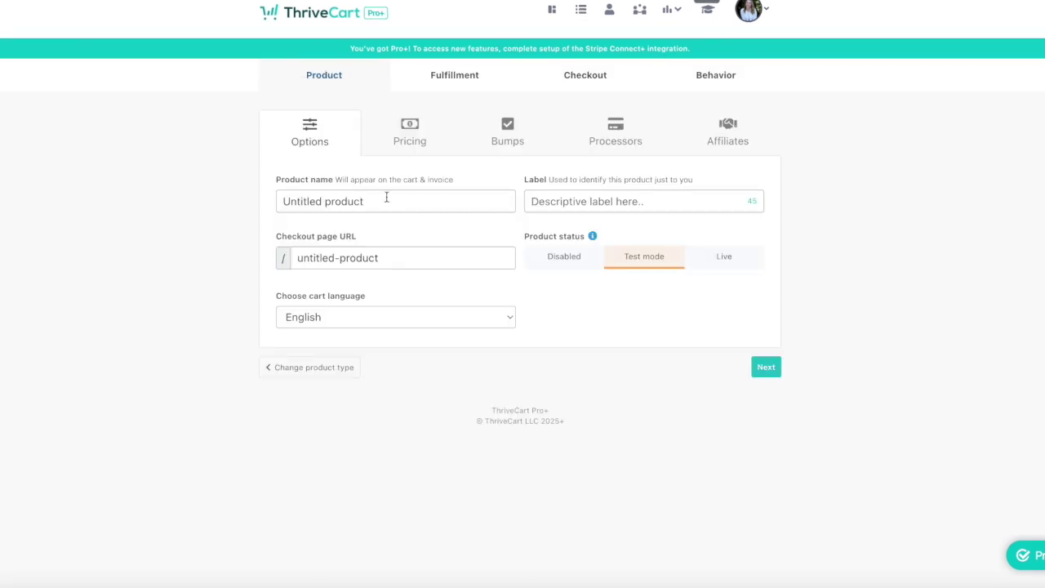
Name the product Example with checkout URL example and label Youtube Example.
left_click(386, 197)
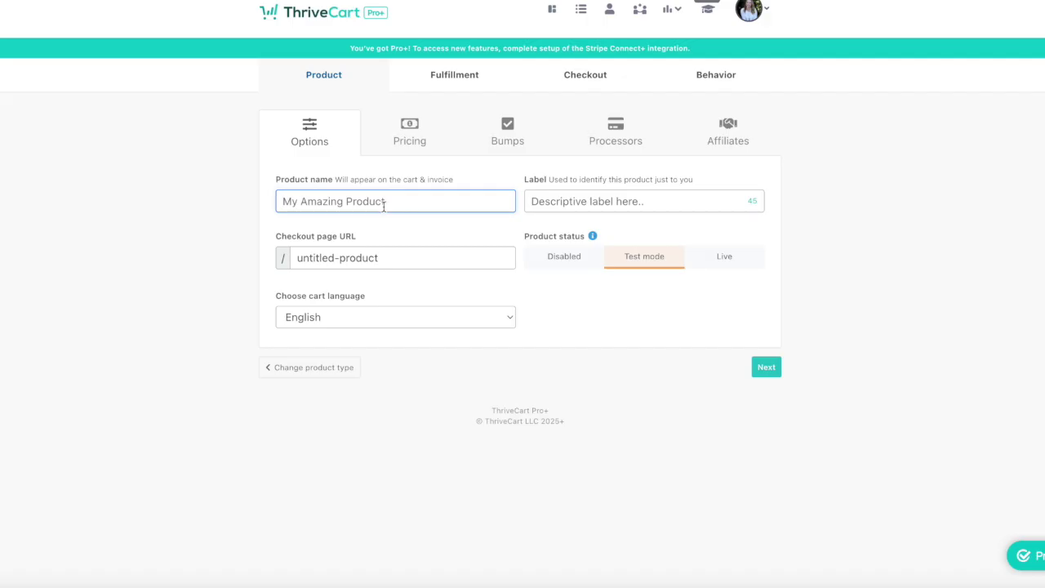
type("Example")
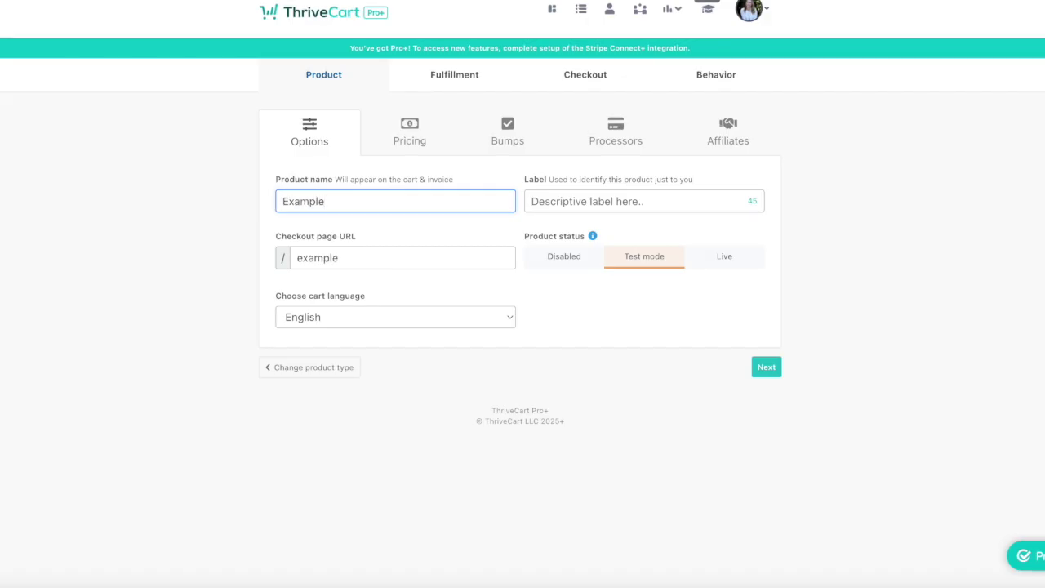
double_click(424, 261)
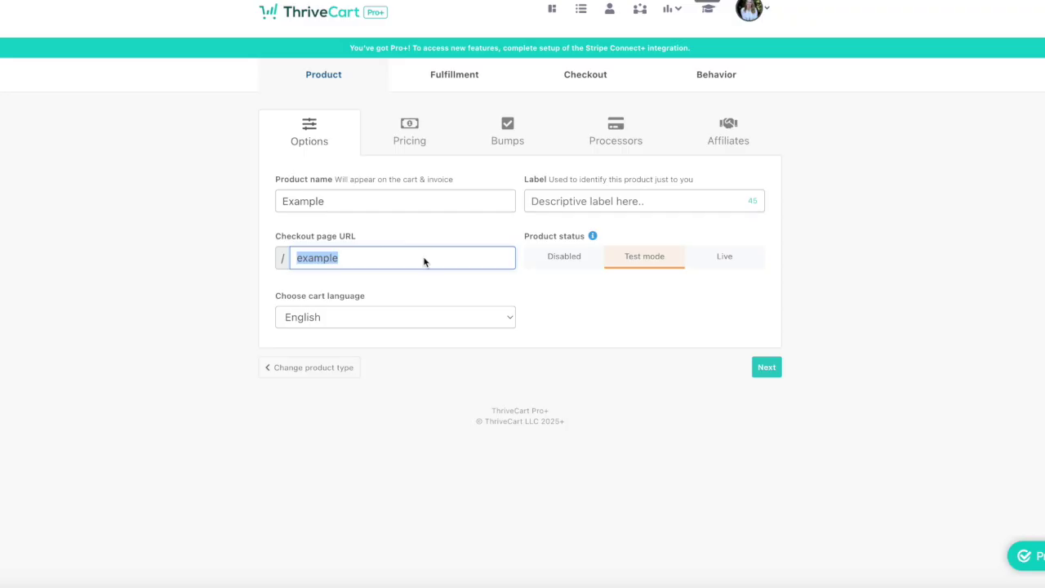
left_click(424, 261)
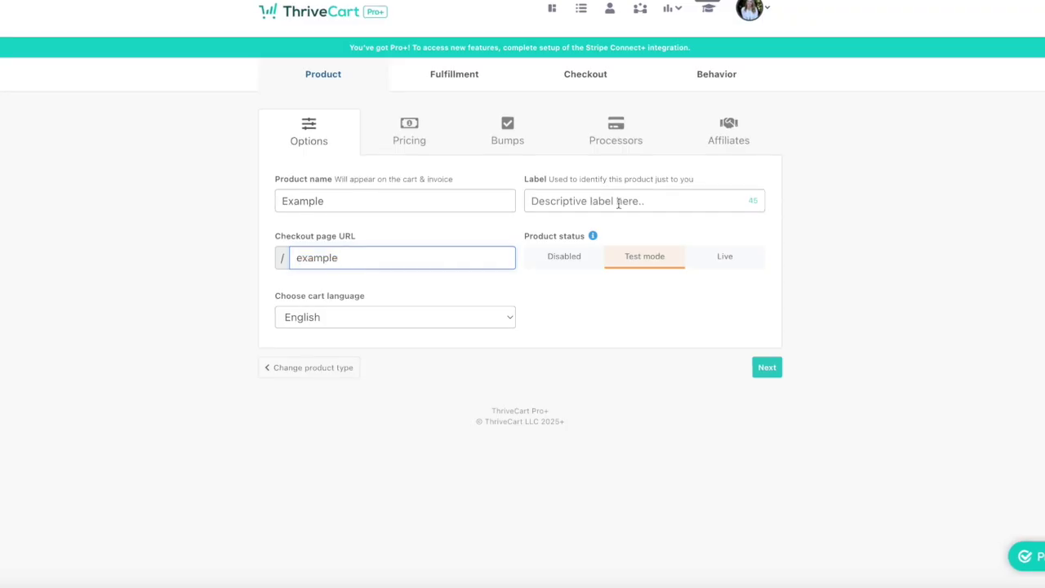
left_click(618, 204)
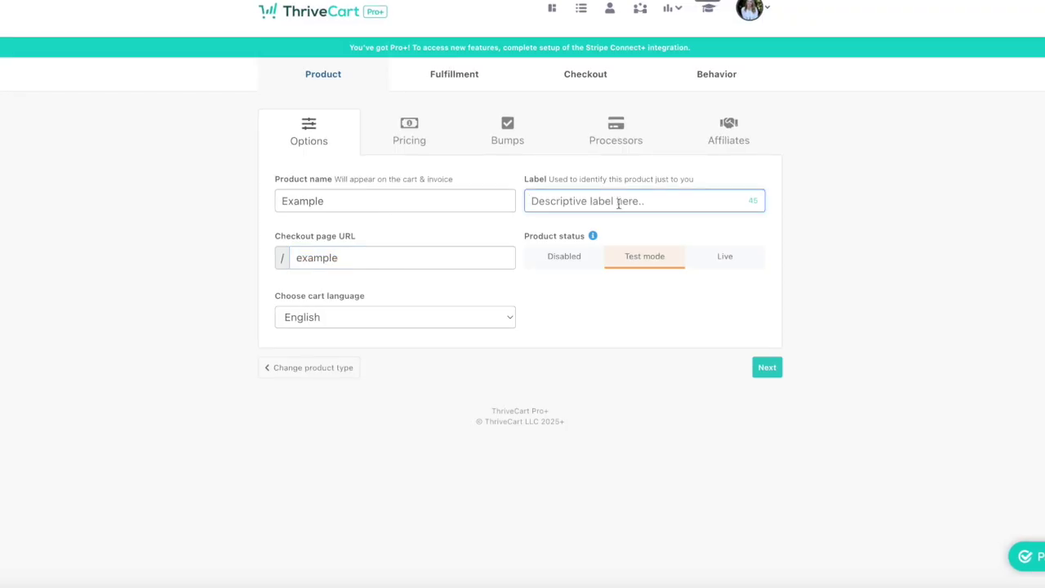
type("Youtub")
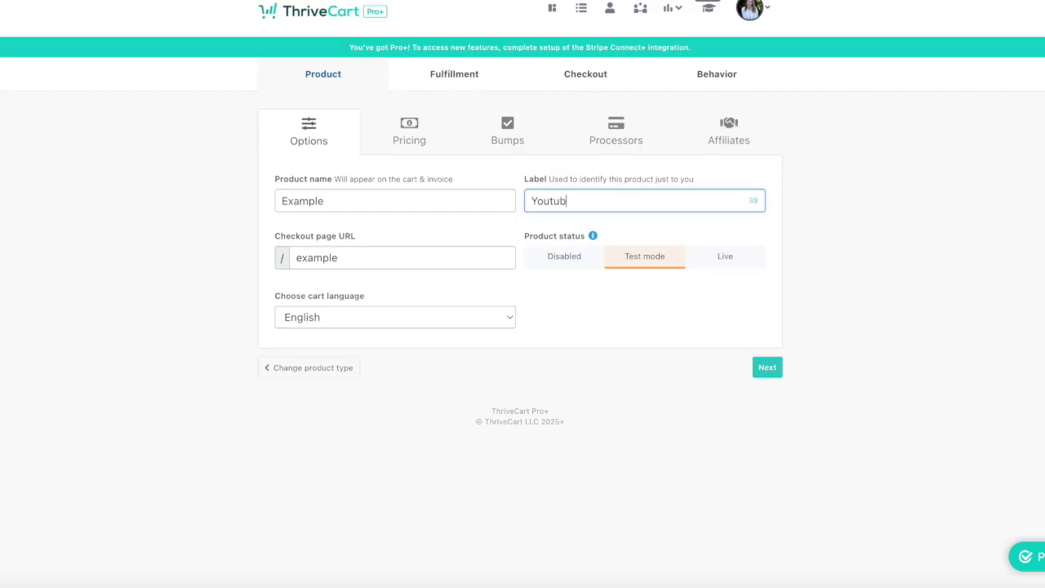
type("e test")
type("Example")
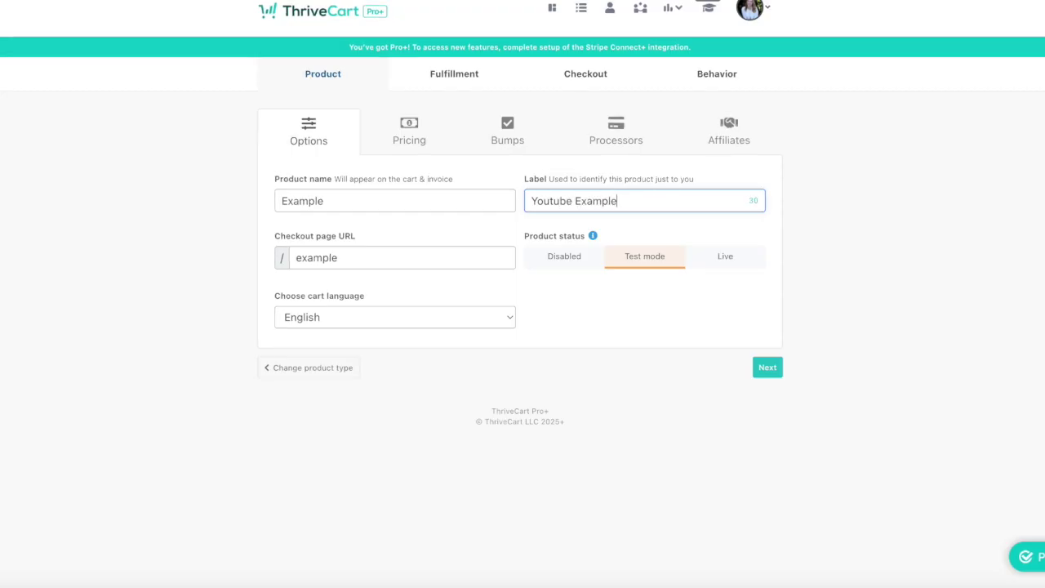
left_click(767, 368)
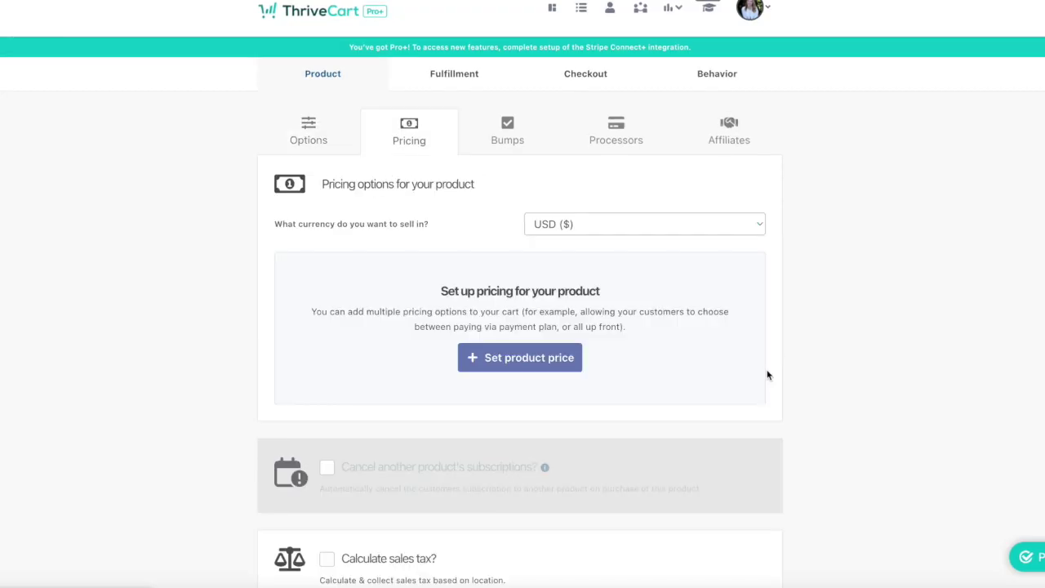
Add a one-time $10.00 USD price option.
left_click(523, 356)
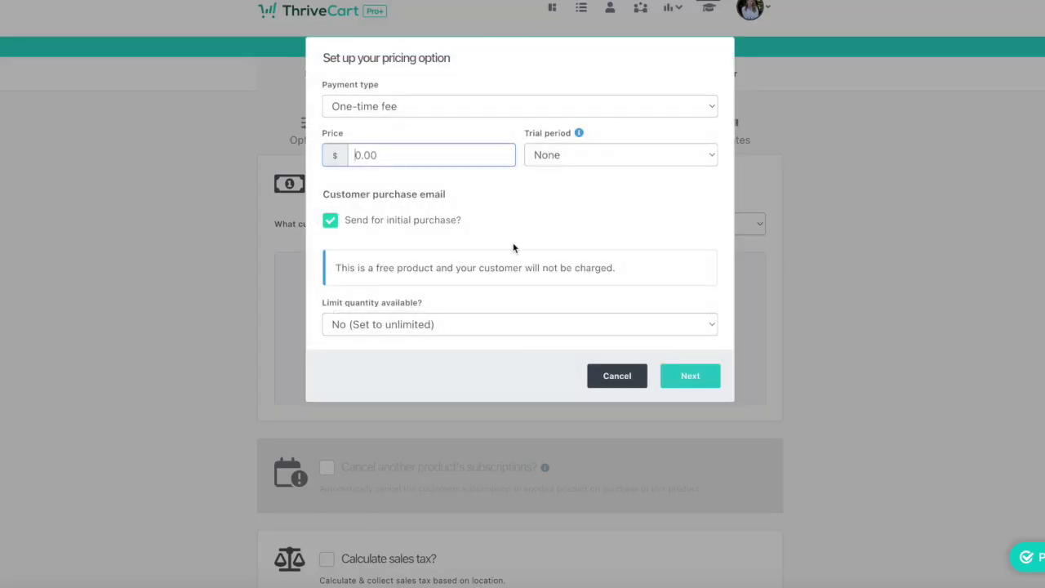
left_click(535, 108)
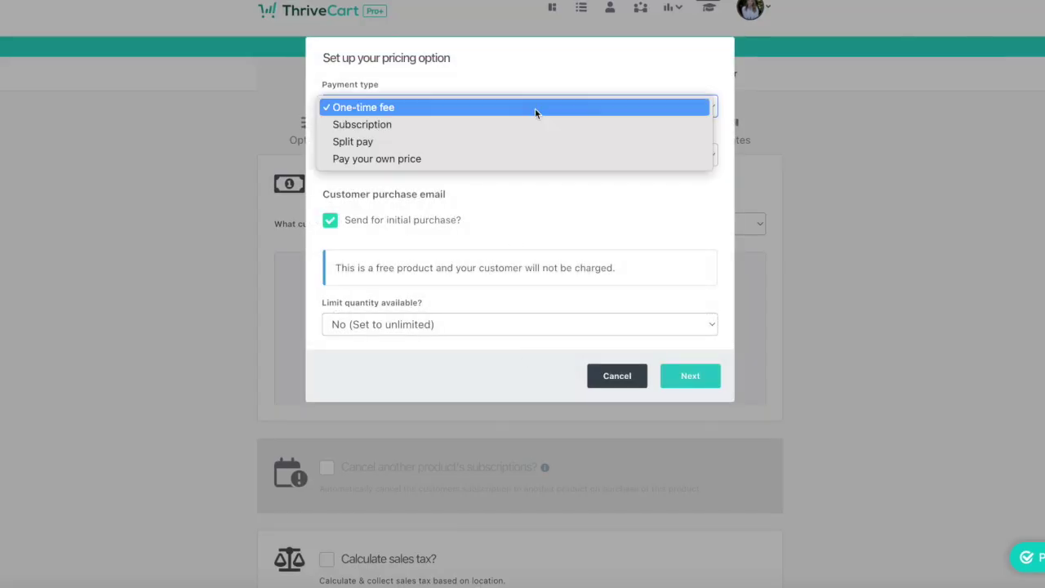
left_click(512, 200)
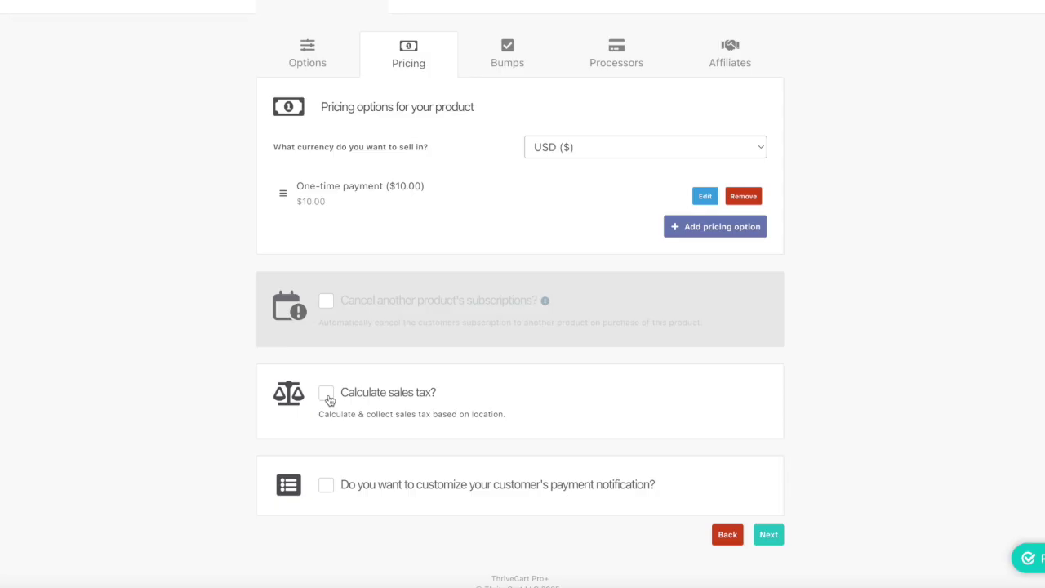
Try enabling sales tax with ThriveCart simple sales tax, then abandon the setup.
left_click(327, 393)
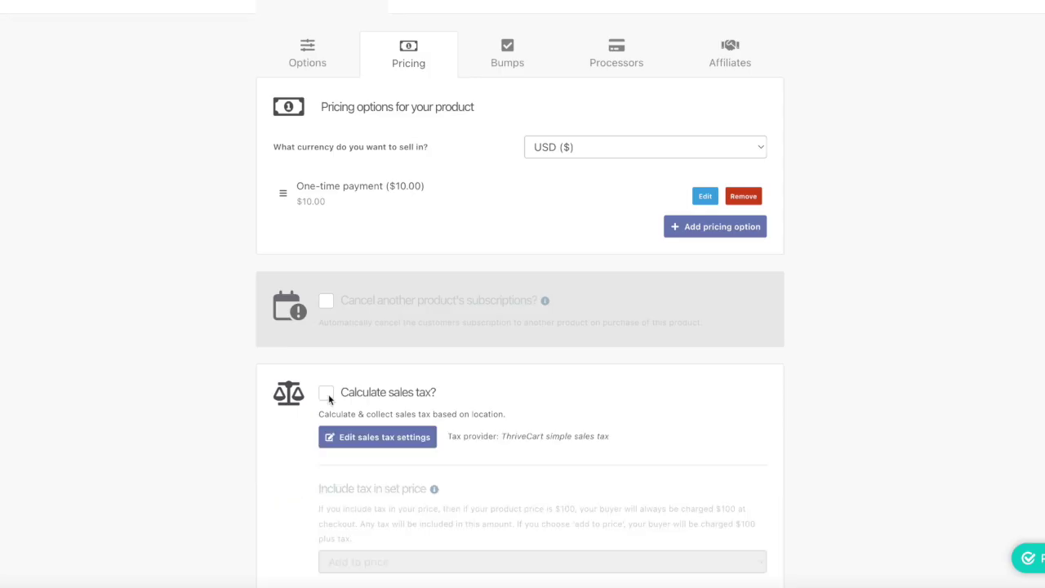
left_click(480, 160)
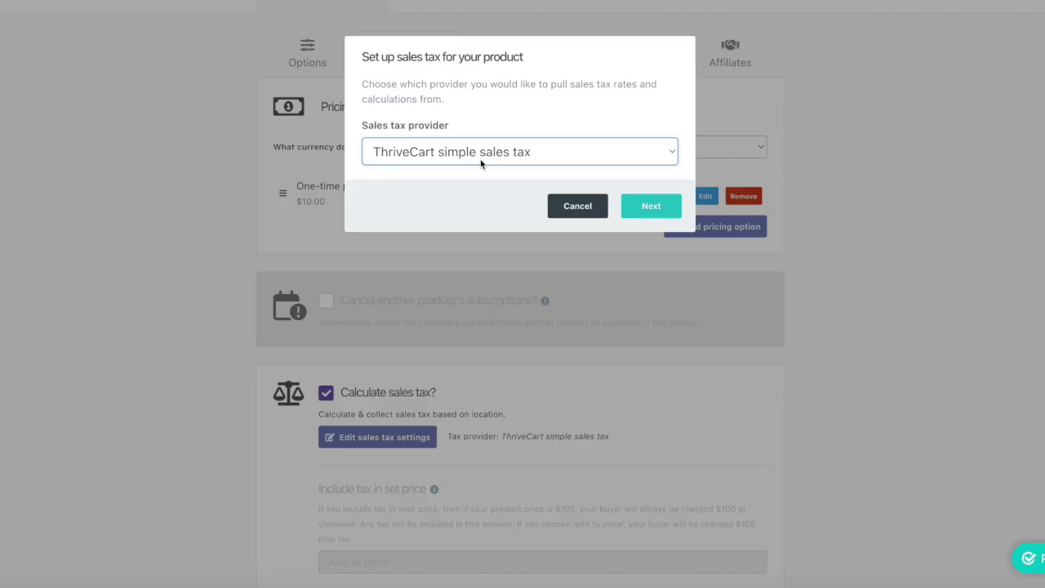
left_click(480, 159)
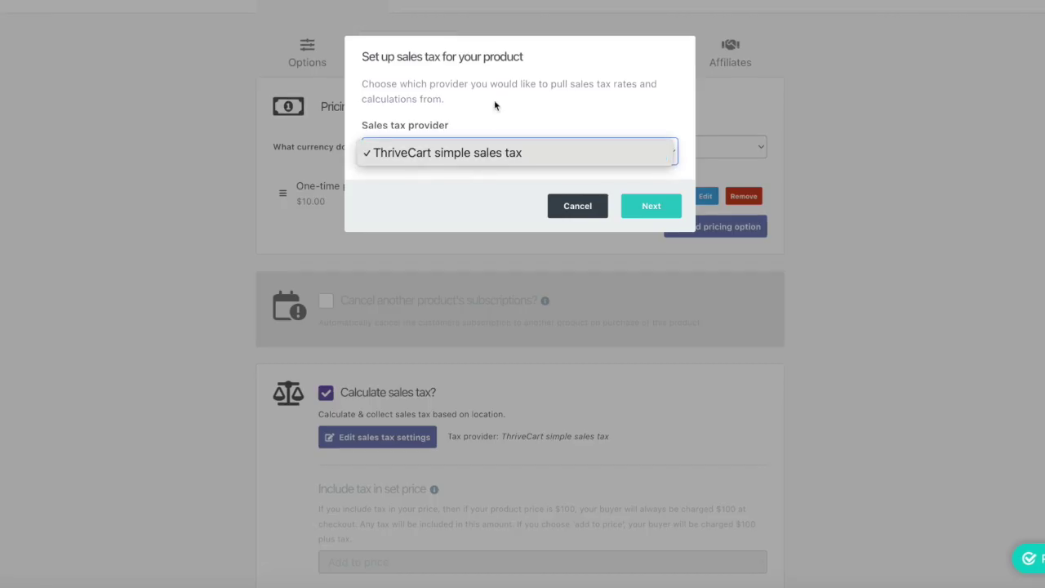
left_click(577, 205)
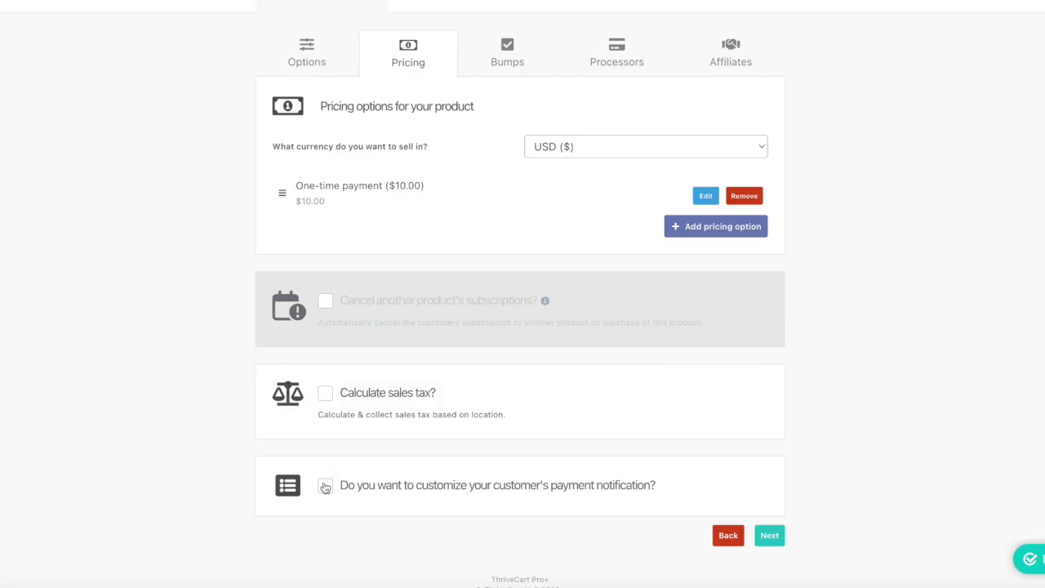
Turn on a detailed custom payment notification and open its invoice editor.
left_click(325, 485)
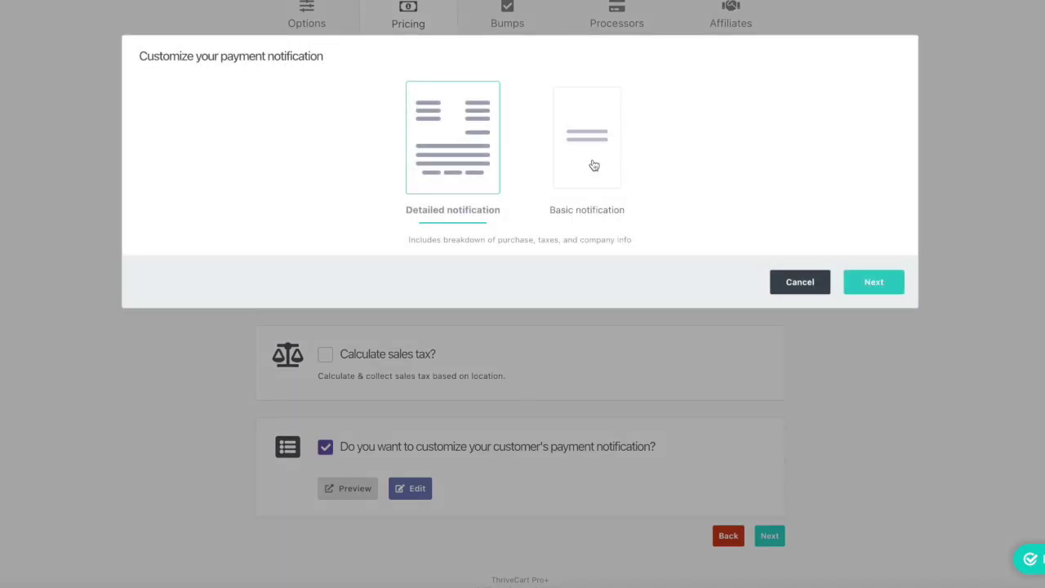
left_click(593, 165)
left_click(452, 138)
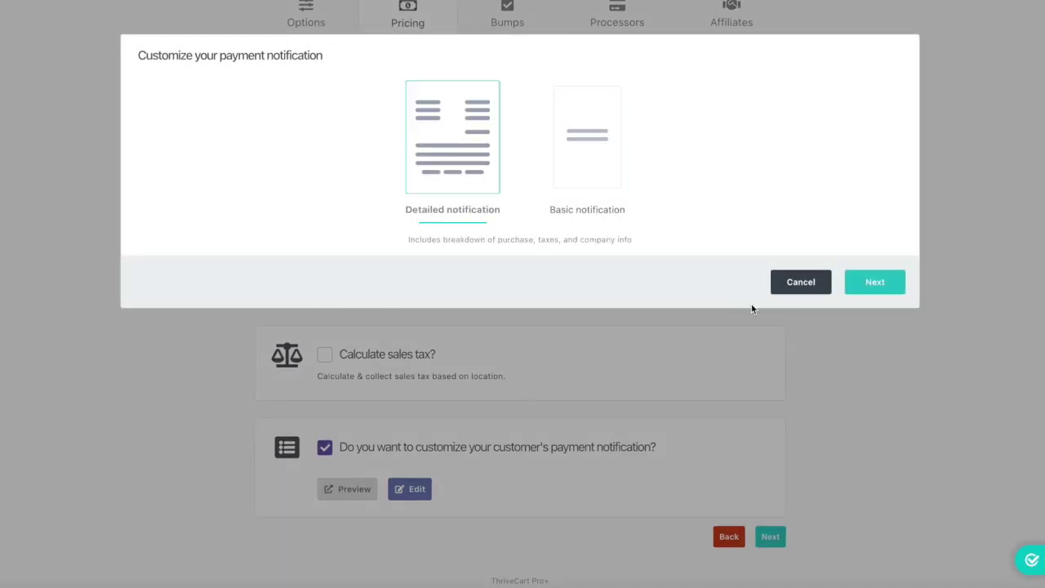
left_click(876, 285)
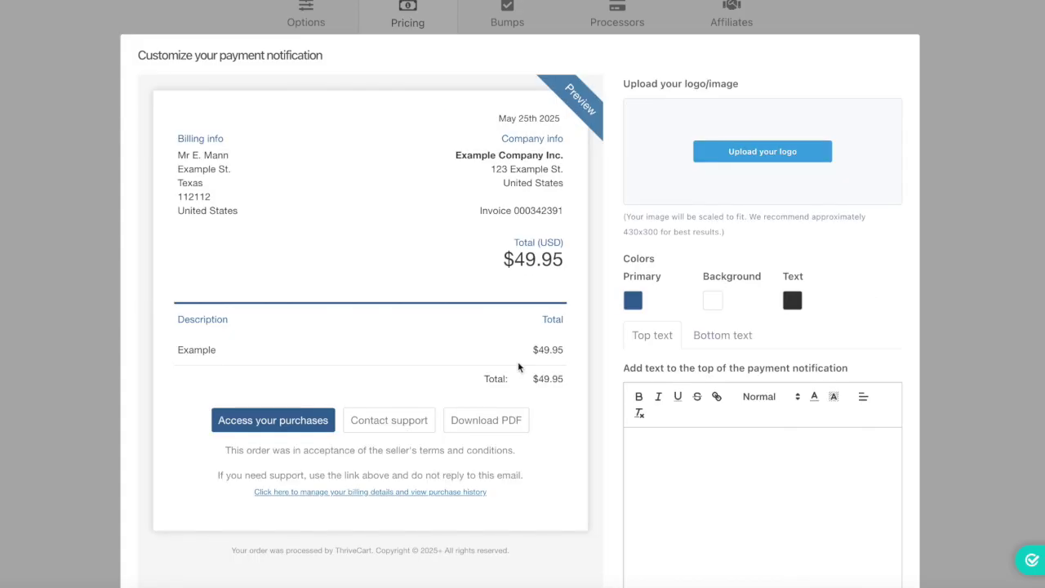
scroll(519, 364, "down", 1)
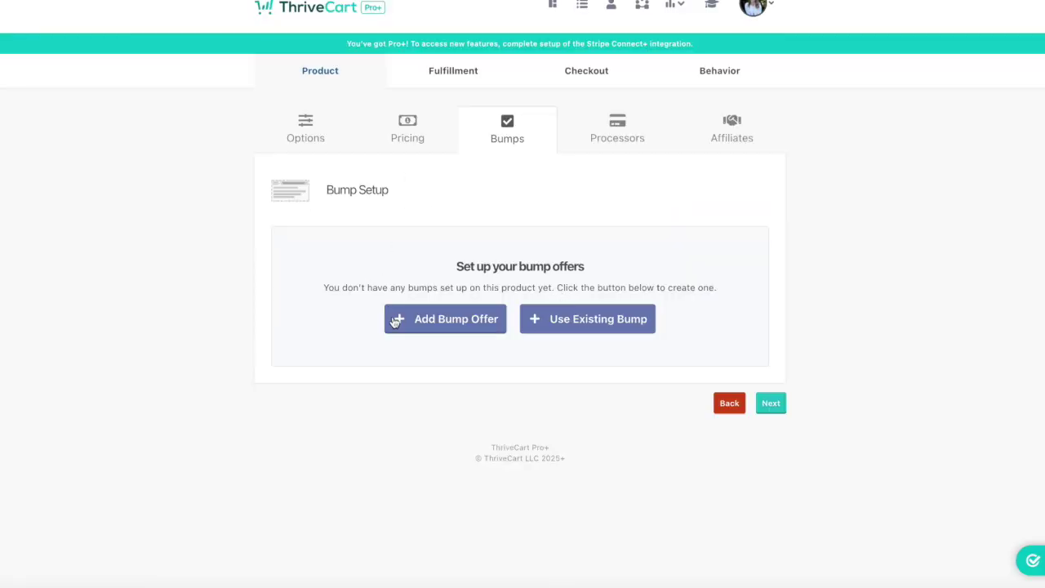
Add an order bump named Upsell Order Bump.
left_click(395, 323)
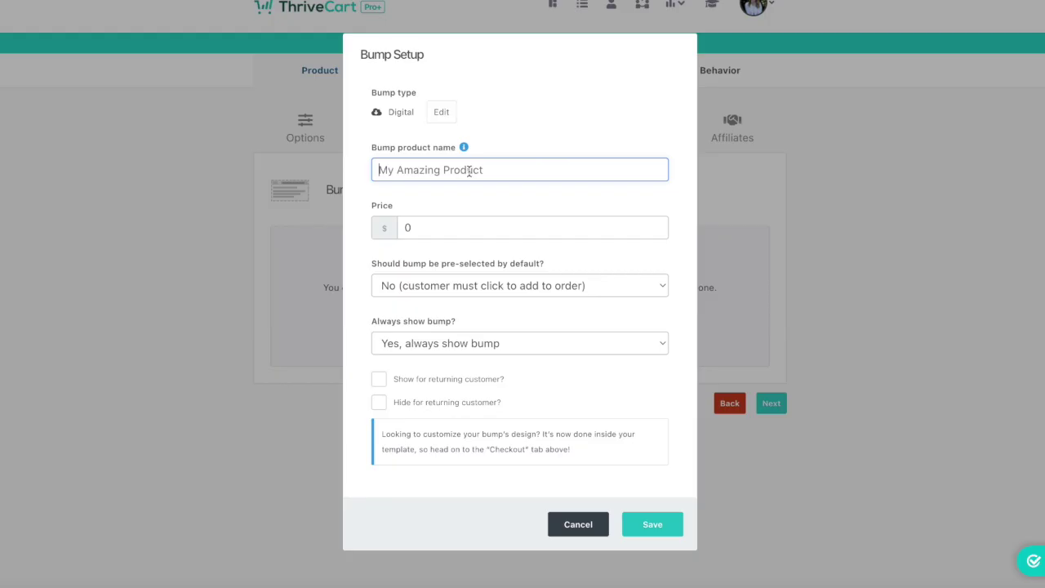
type("Upsell ")
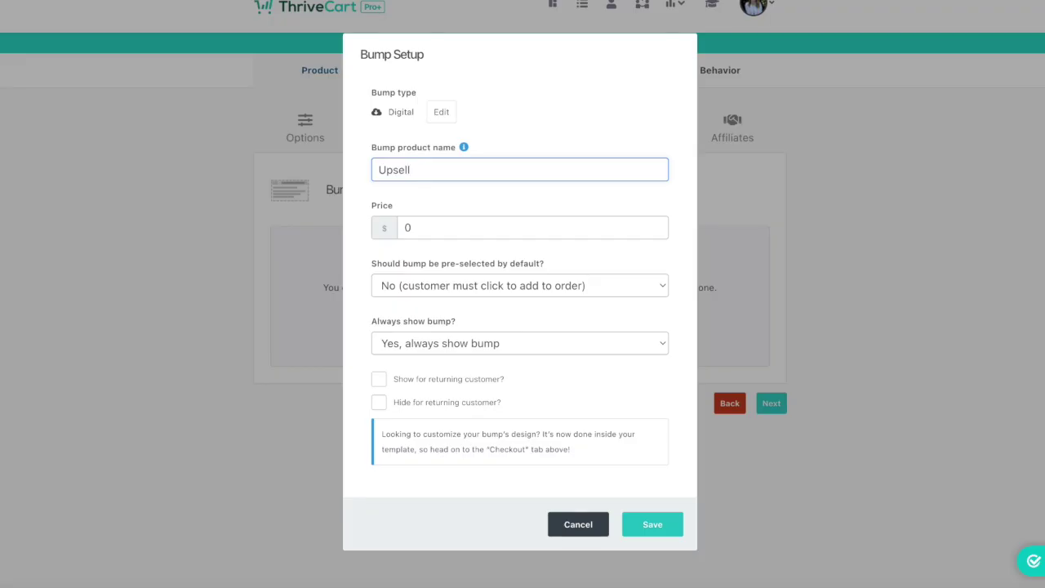
type("/Order Bum")
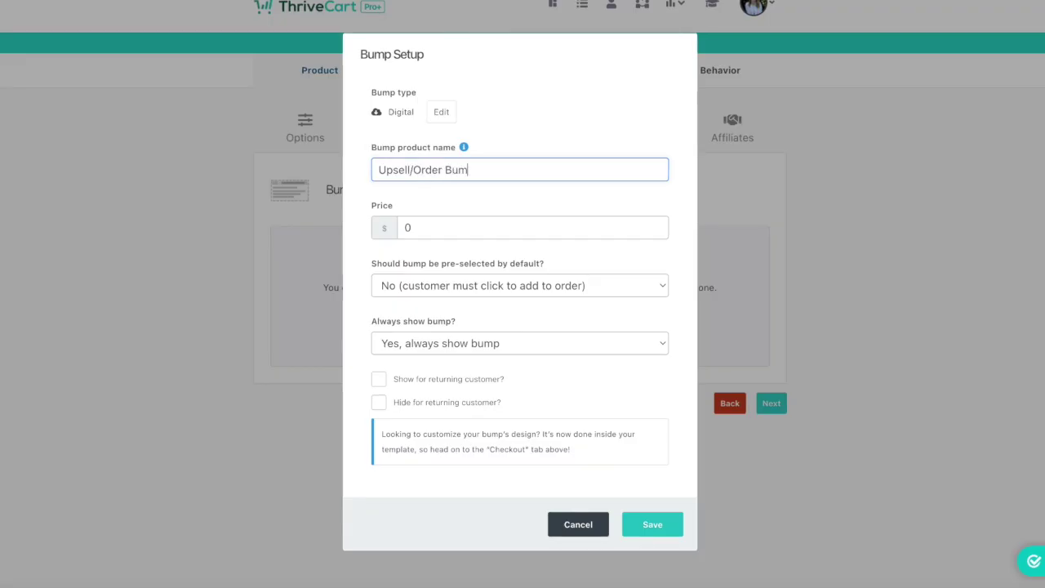
type("p add")
key("BackSpace")
key("BackSpace")
key("BackSpace")
key("BackSpace")
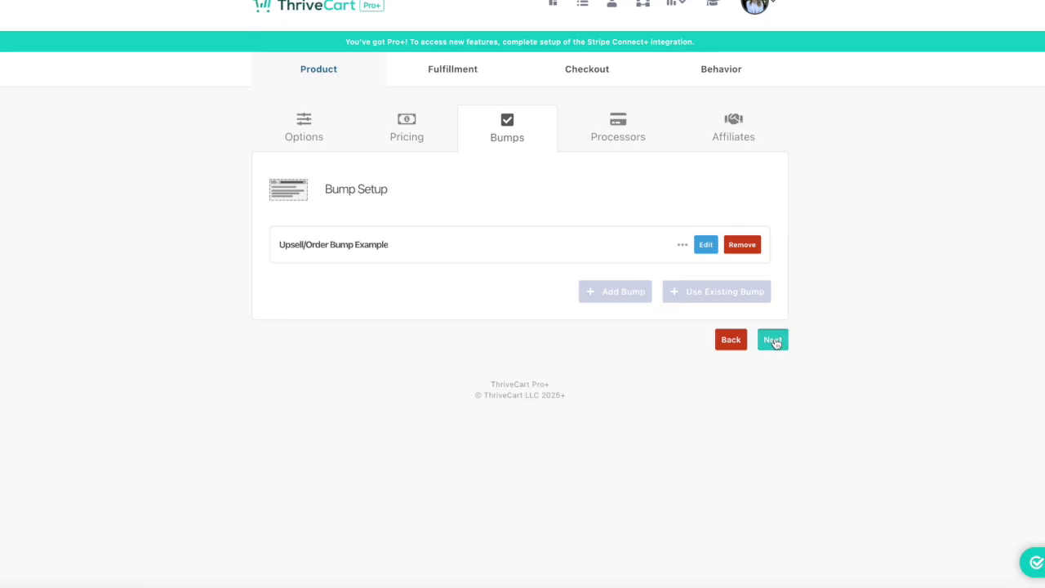
Connect a PayPal account as payment processor and leave affiliate promotion off.
left_click(773, 339)
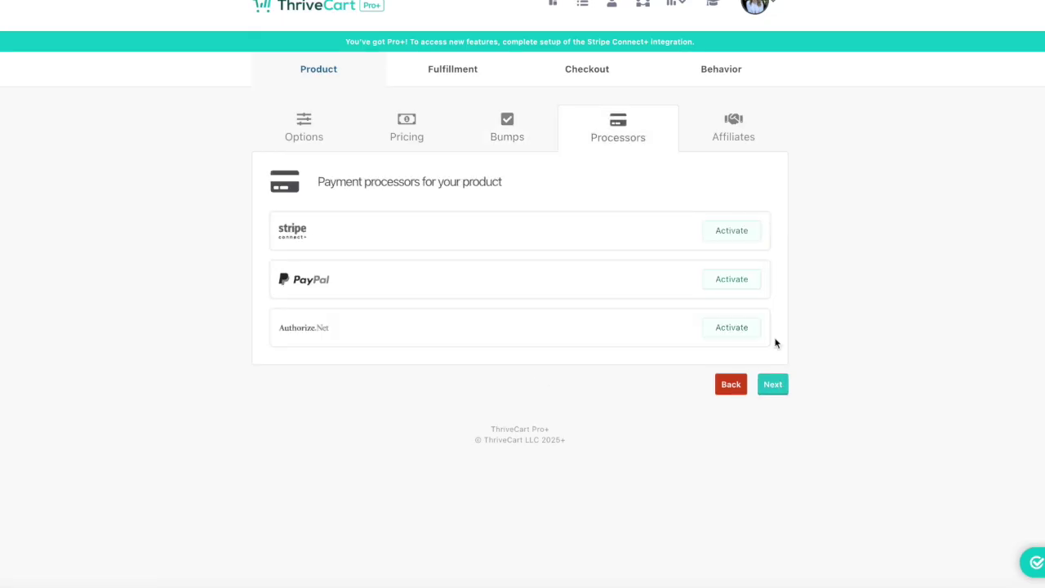
left_click(734, 280)
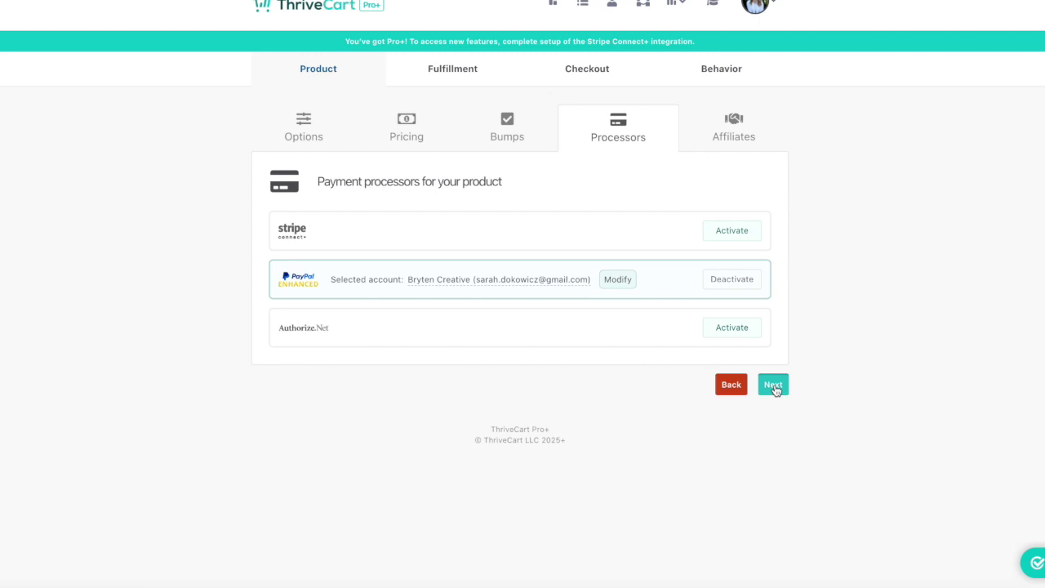
left_click(773, 384)
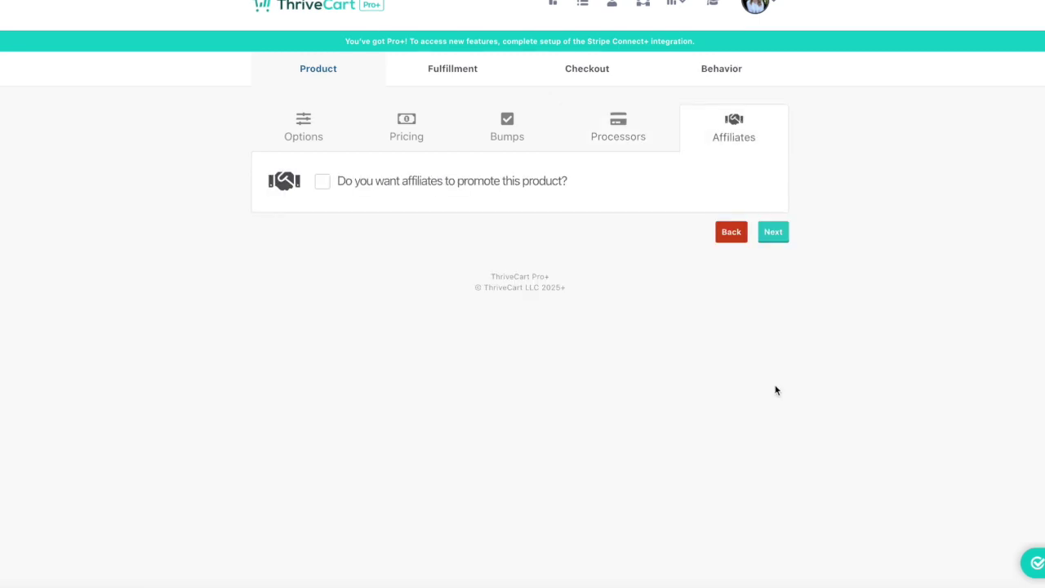
left_click(454, 181)
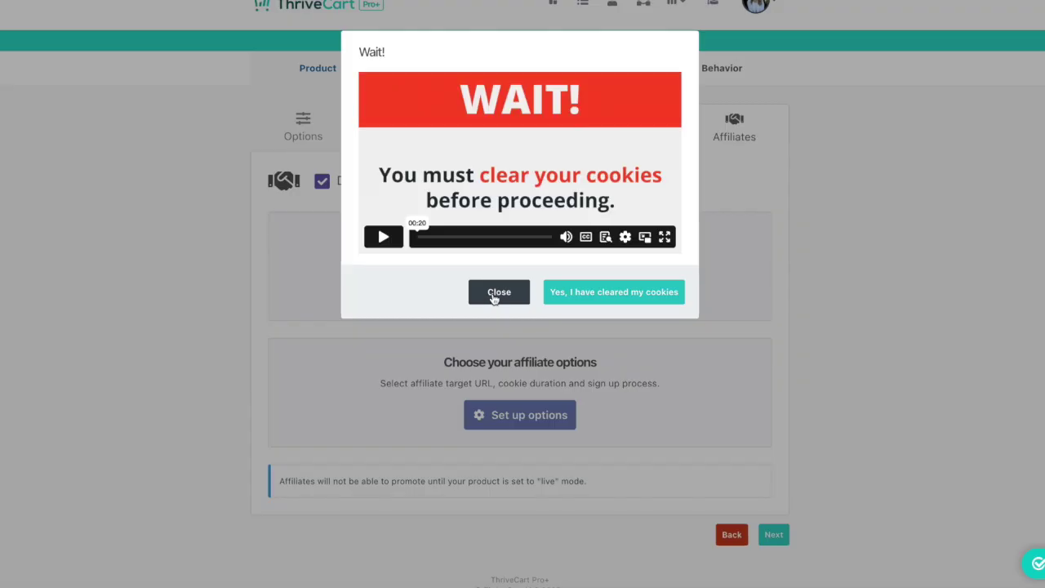
left_click(494, 294)
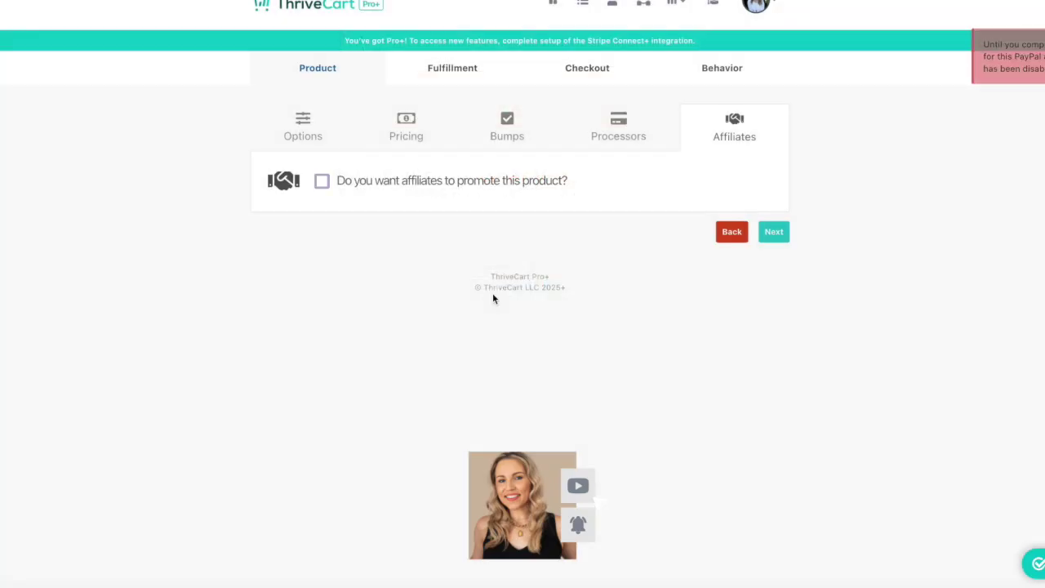
On Fulfillment, keep the display total/invoice after-purchase action and enter the support e-mail.
left_click(774, 234)
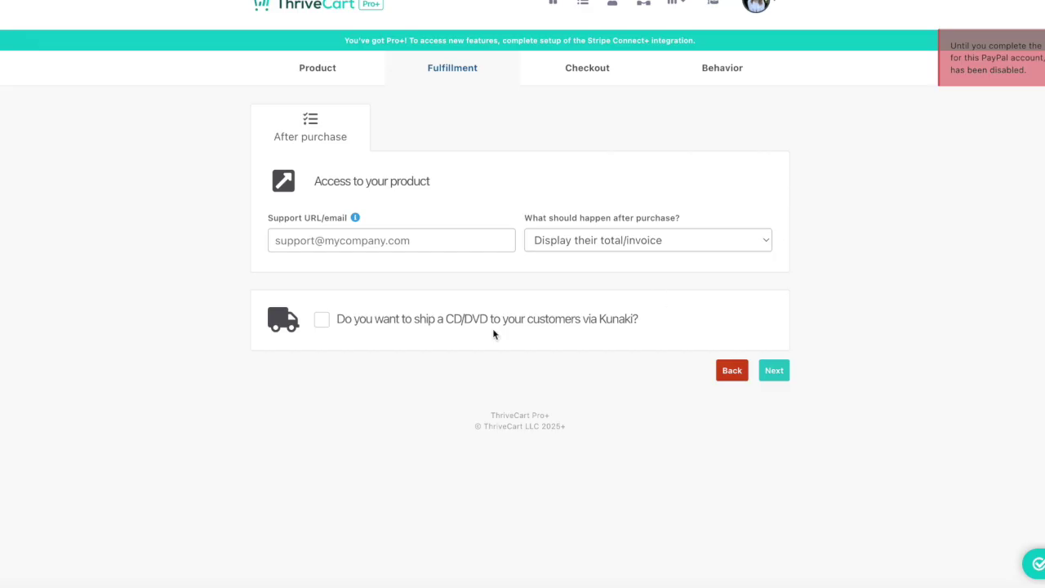
left_click(567, 240)
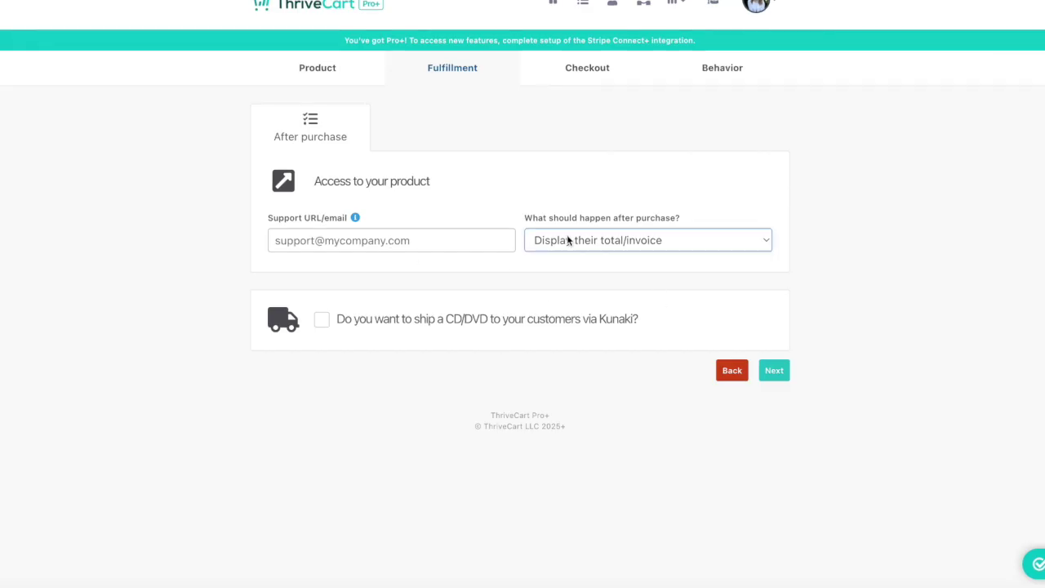
left_click(573, 258)
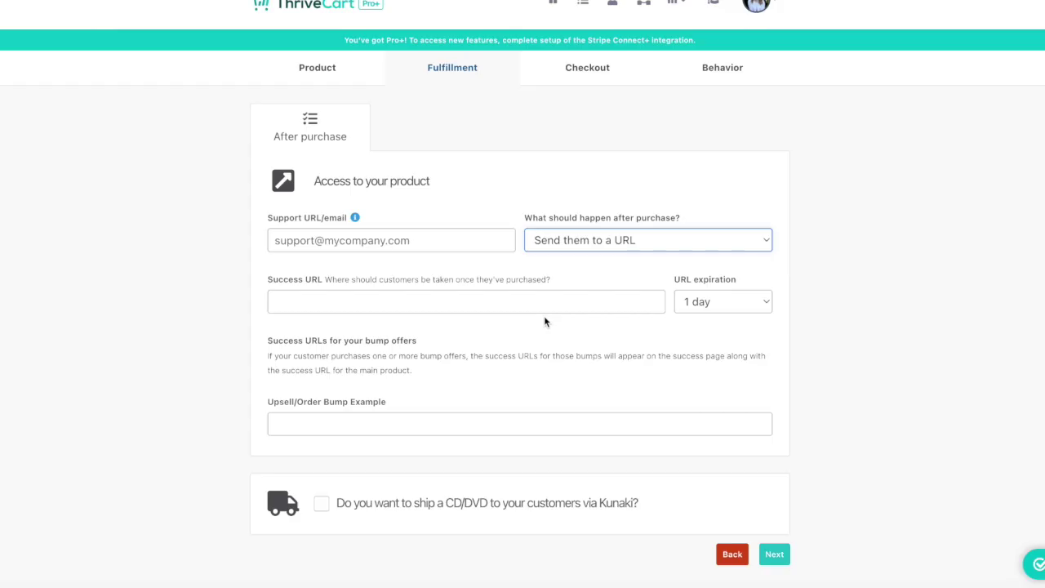
scroll(471, 417, "down", 1)
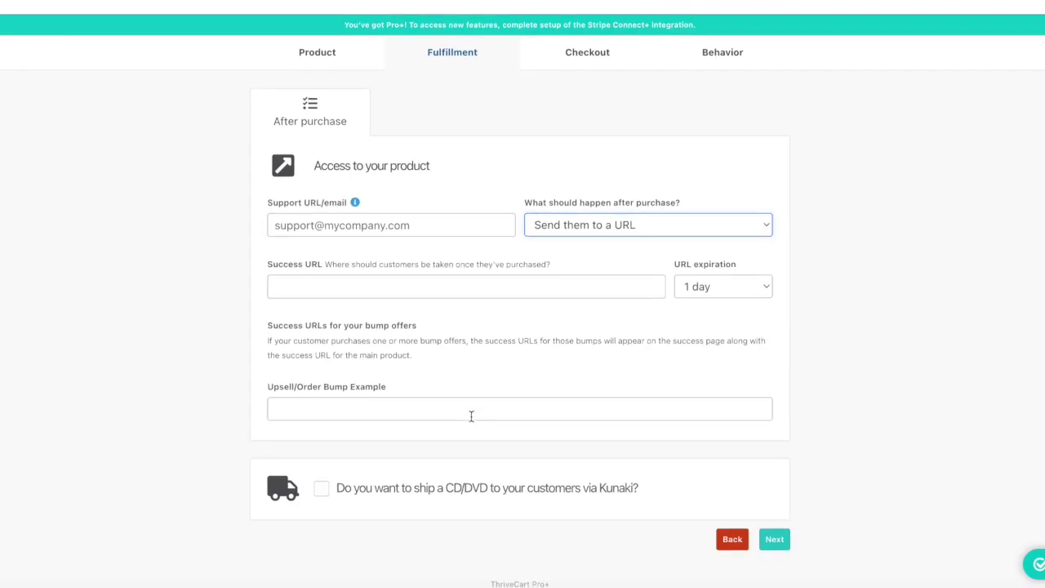
left_click(444, 231)
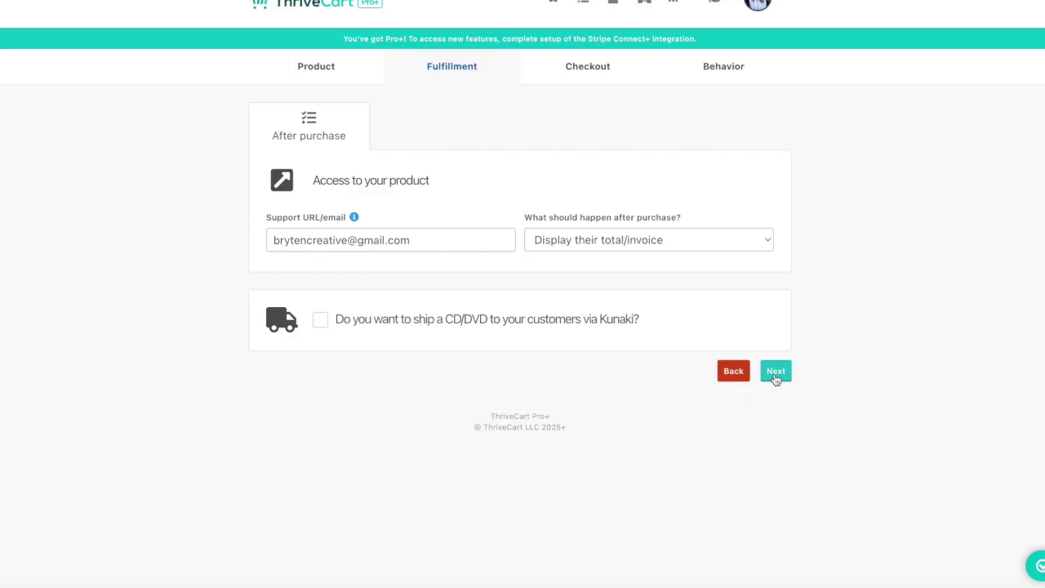
left_click(773, 369)
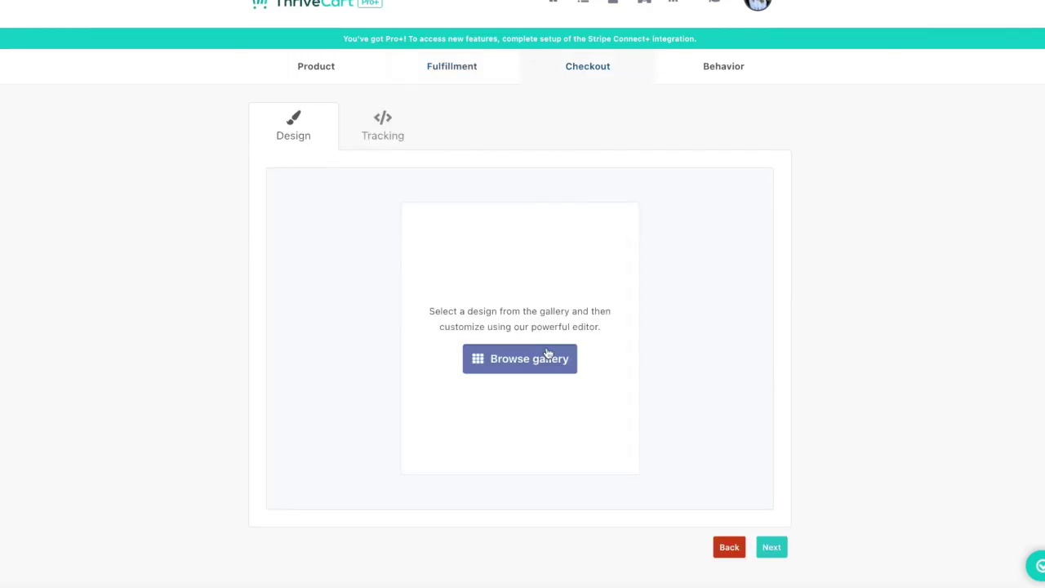
Preview gallery templates including Minimal, then select 'Ratione Ex Dolore Hic At Et' for checkout.
left_click(547, 357)
scroll(615, 330, "down", 3)
scroll(615, 330, "down", 5)
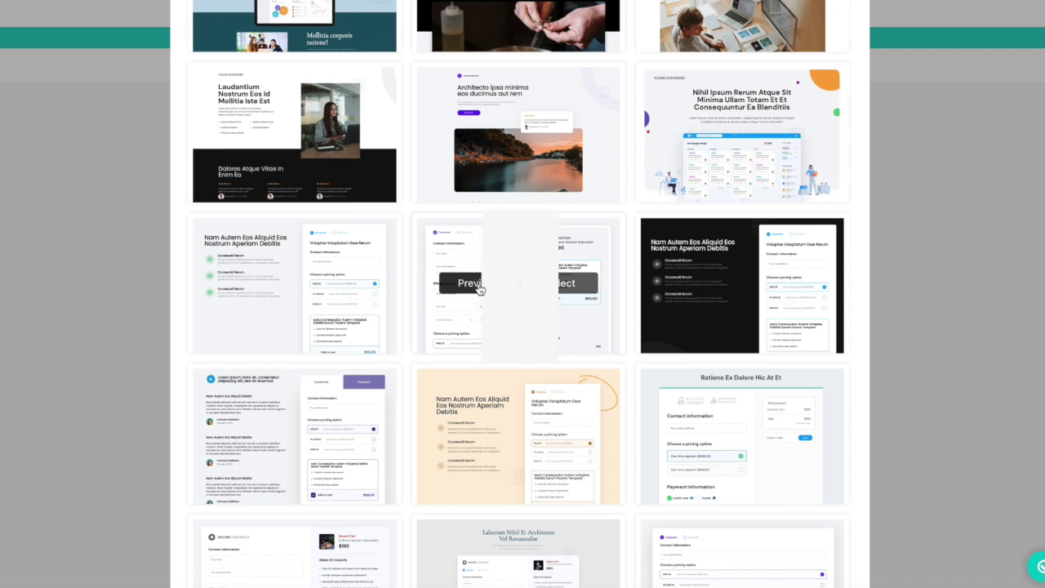
left_click(477, 285)
scroll(503, 250, "up", 5)
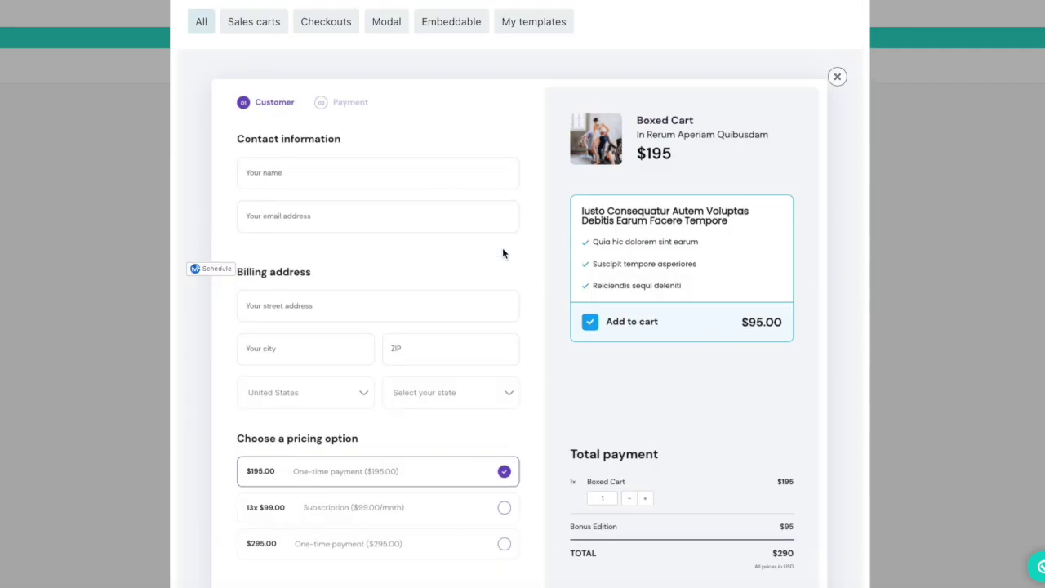
scroll(502, 248, "down", 3)
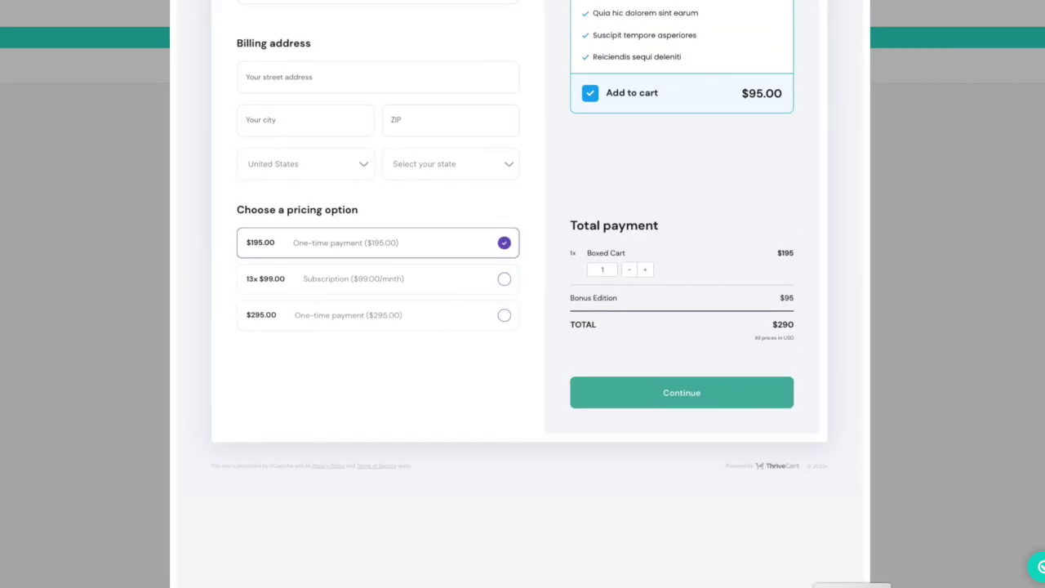
key("Escape")
left_click(480, 312)
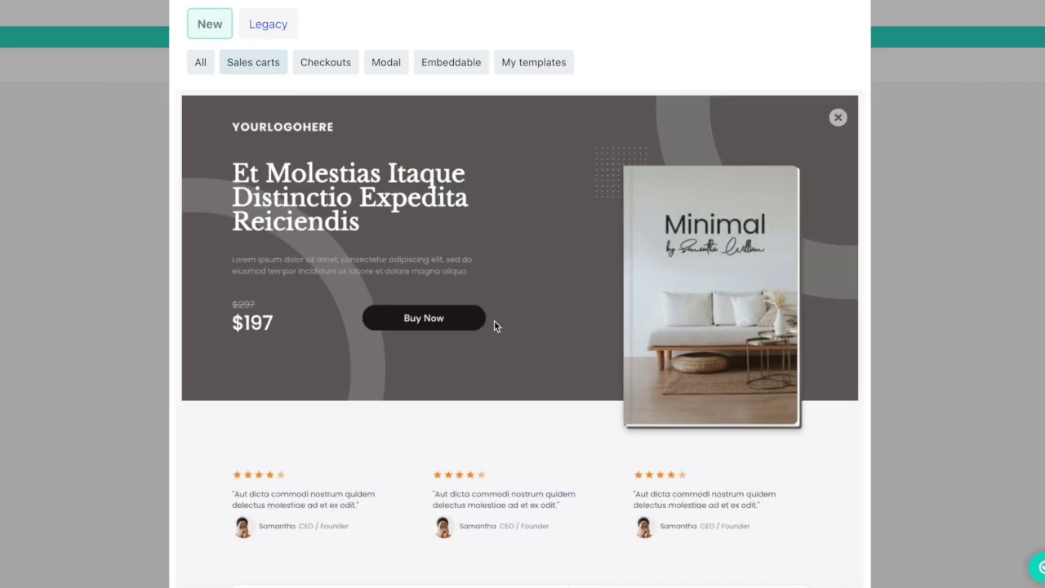
scroll(537, 404, "down", 4)
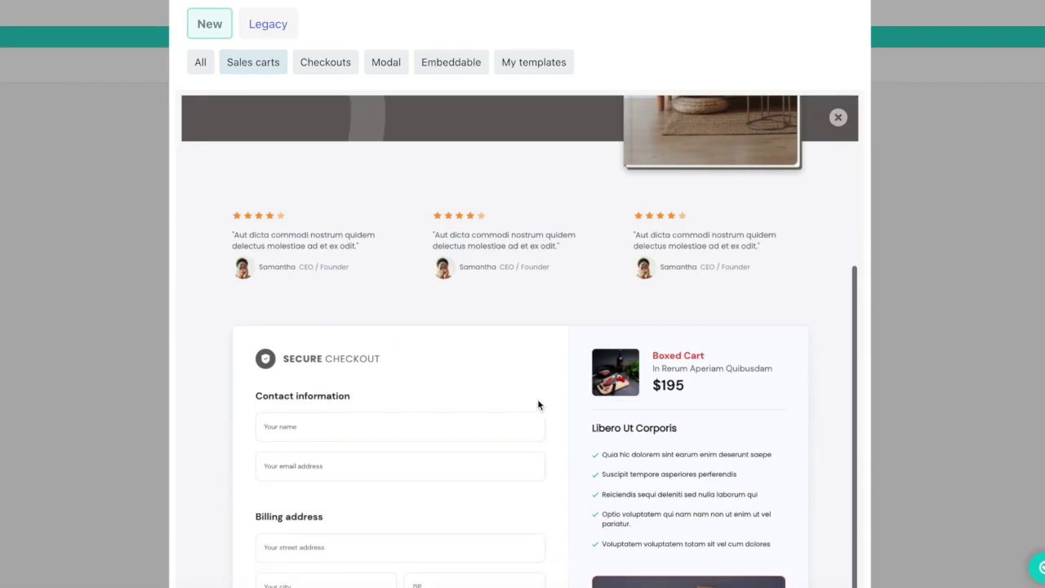
scroll(537, 404, "down", 2)
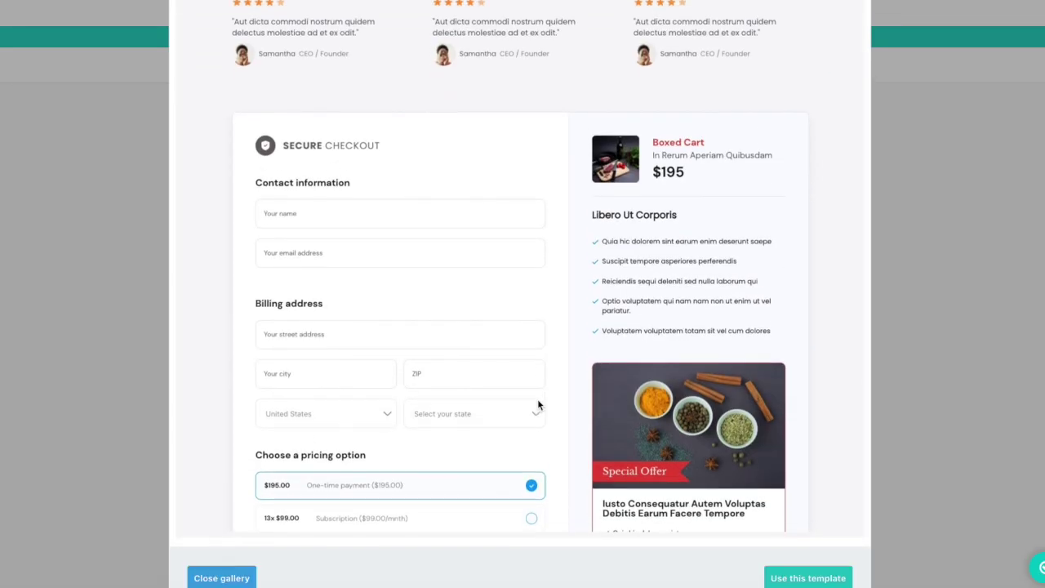
key("Escape")
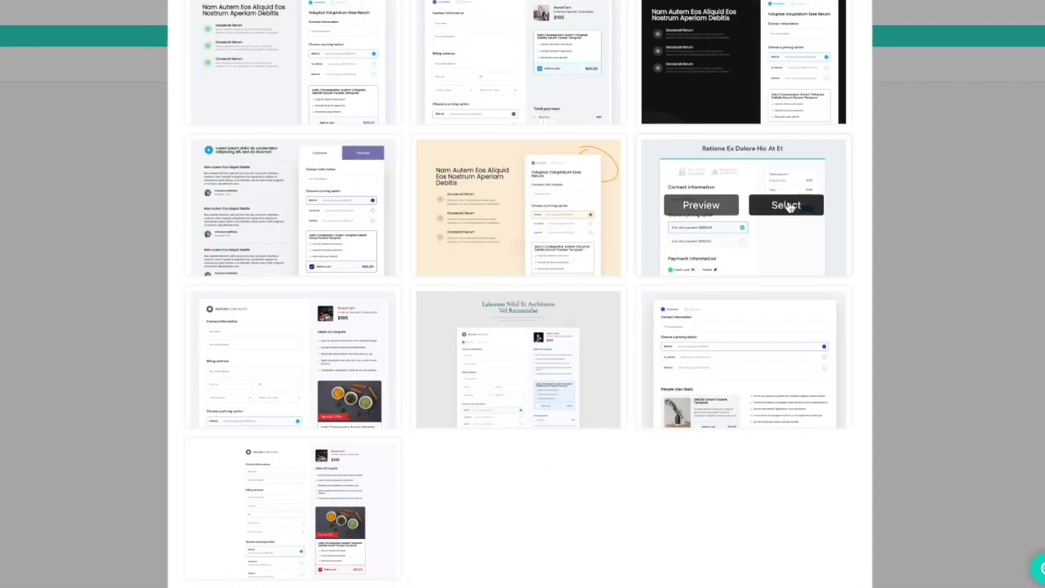
left_click(788, 206)
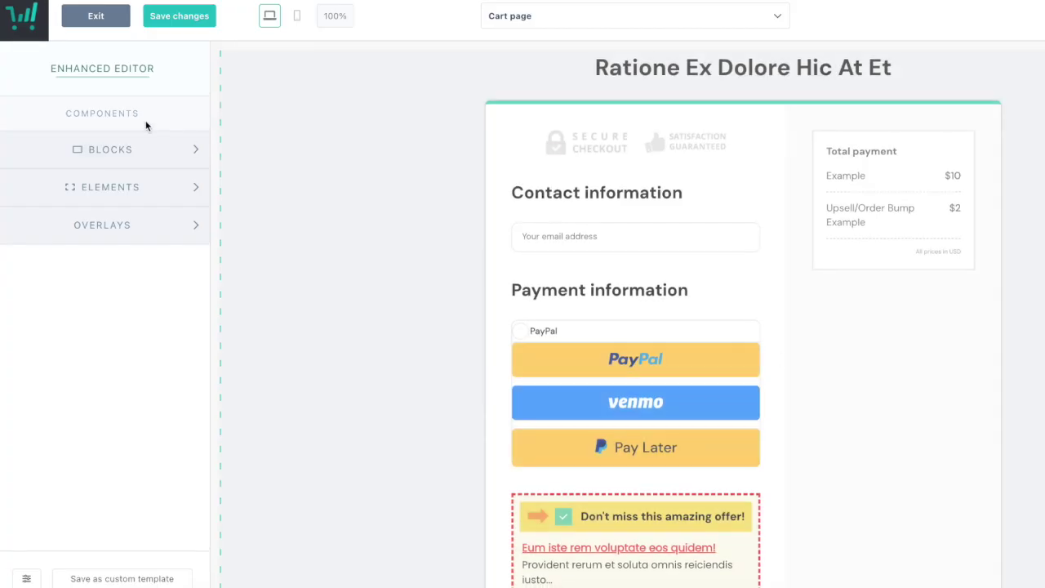
Browse the editor's block categories, including progress bars, and other addable elements.
left_click(157, 152)
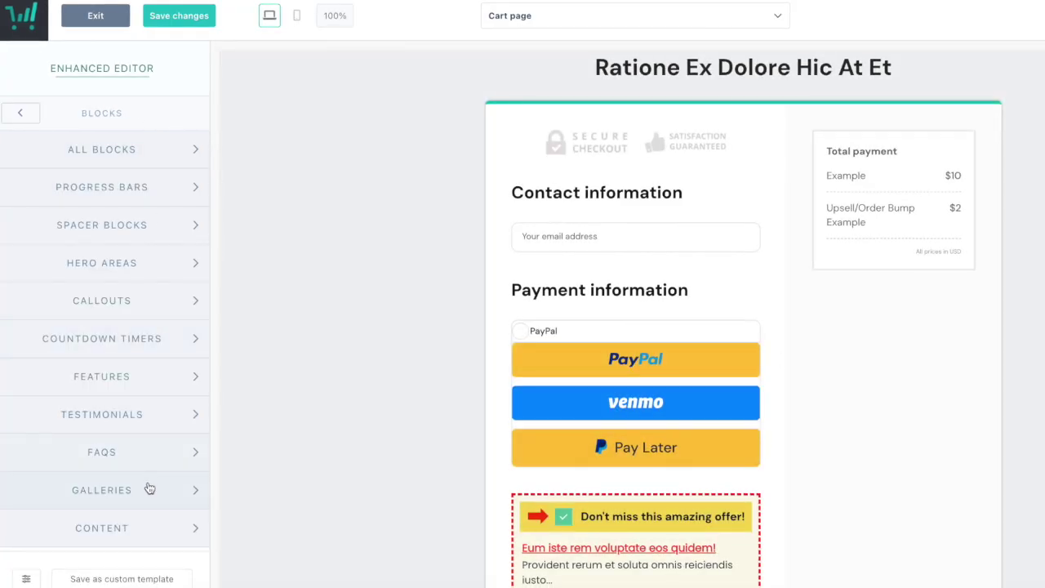
scroll(155, 523, "down", 1)
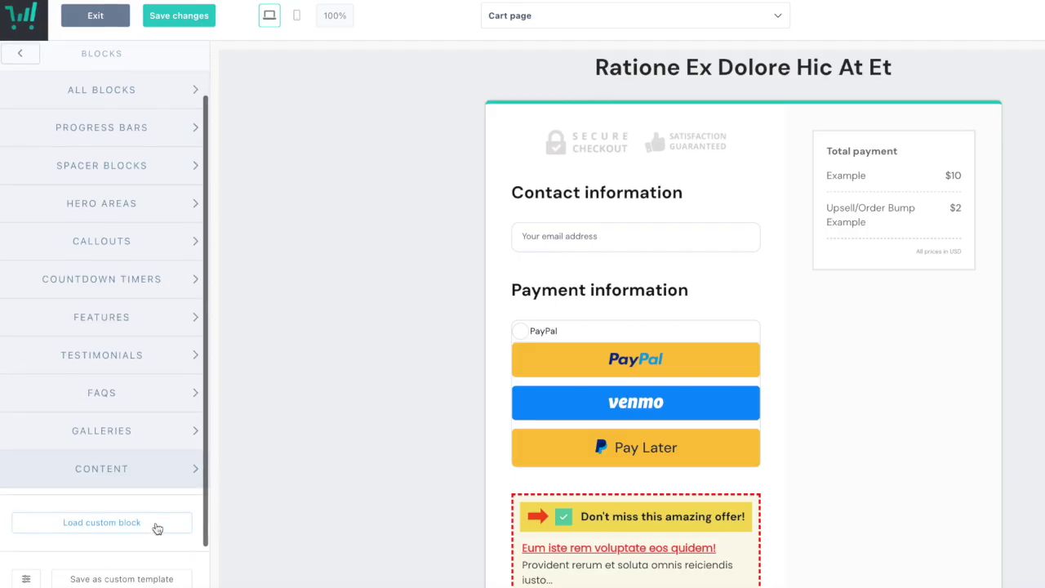
scroll(147, 448, "down", 1)
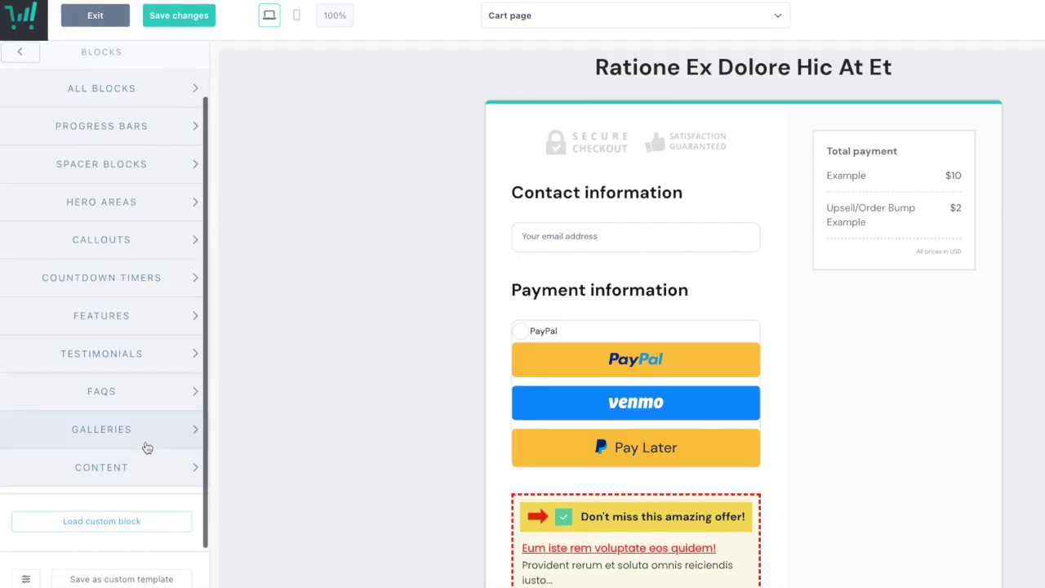
scroll(145, 447, "up", 1)
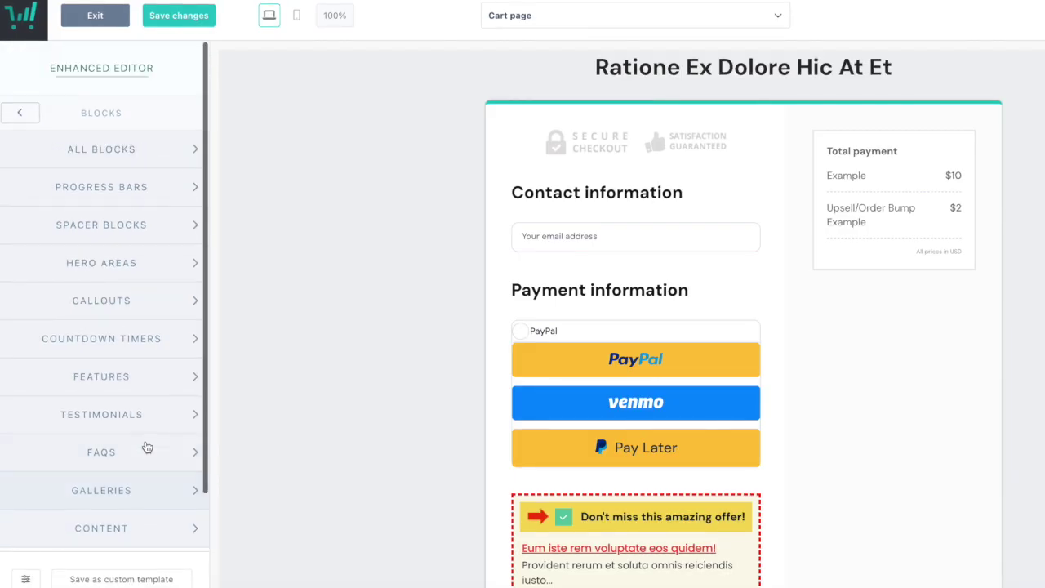
left_click(111, 193)
left_click(20, 116)
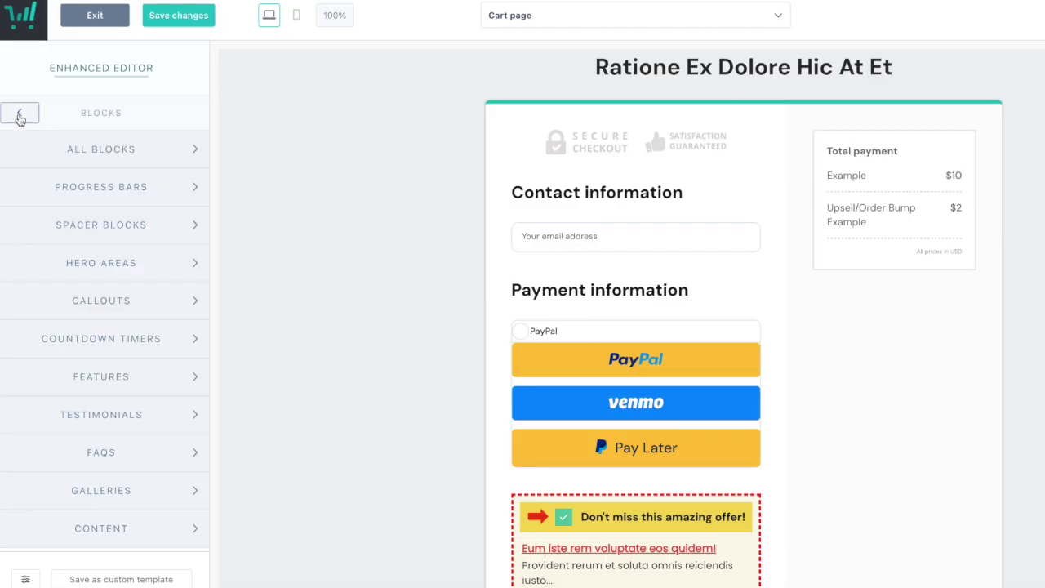
left_click(95, 301)
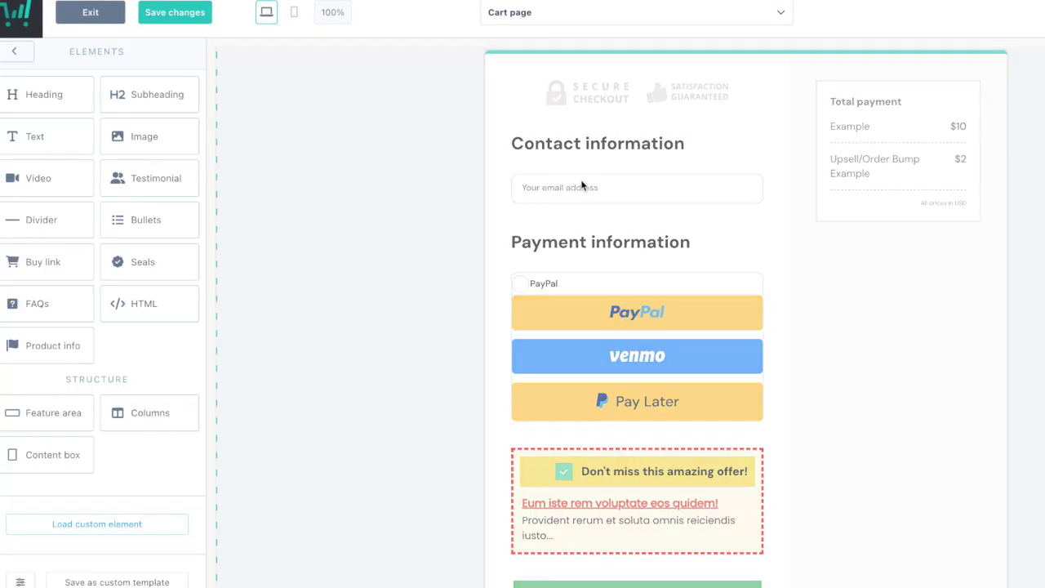
Inspect the Contact information block, then switch the editor to the Success page.
left_click(581, 186)
left_click(579, 191)
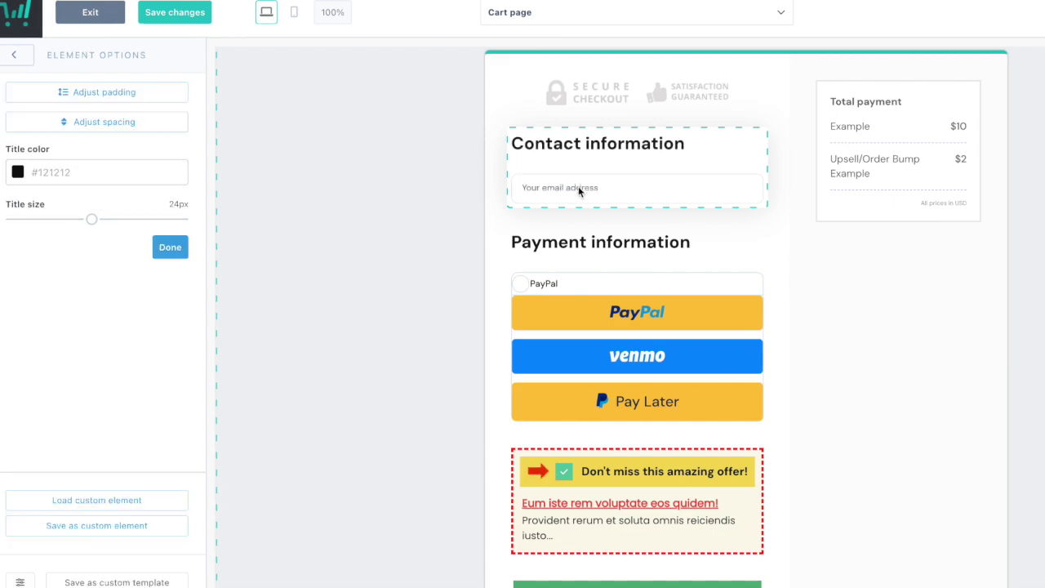
left_click(578, 189)
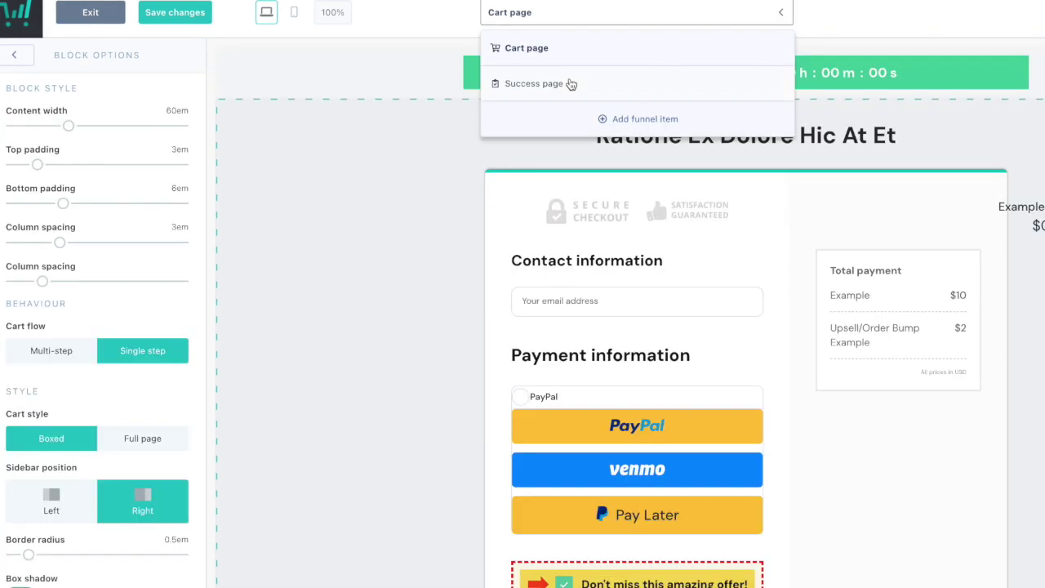
left_click(569, 83)
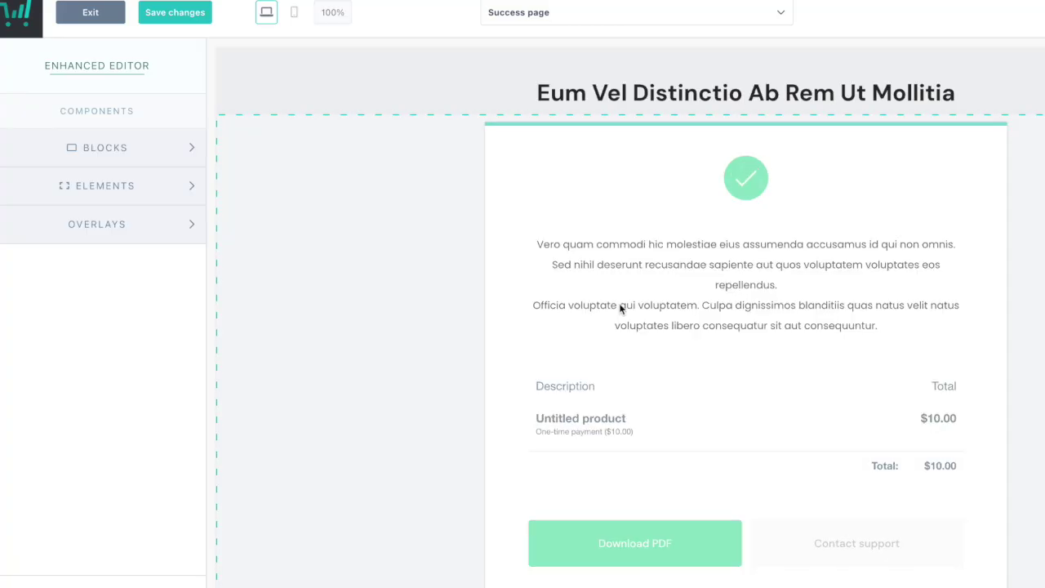
scroll(620, 309, "down", 1)
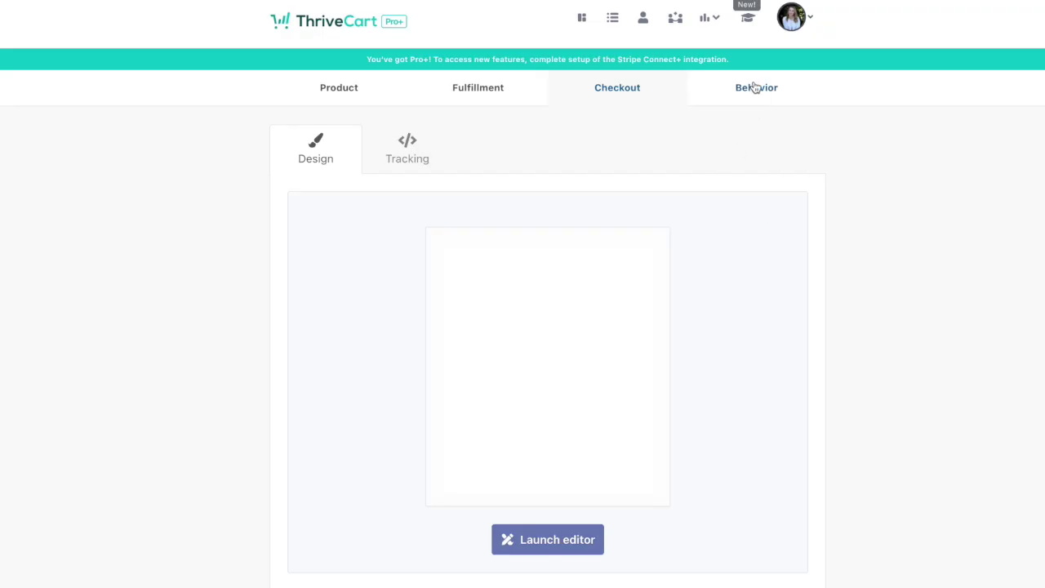
Create a new behavior rule triggered by main product purchase with a Custom HTML action.
left_click(754, 88)
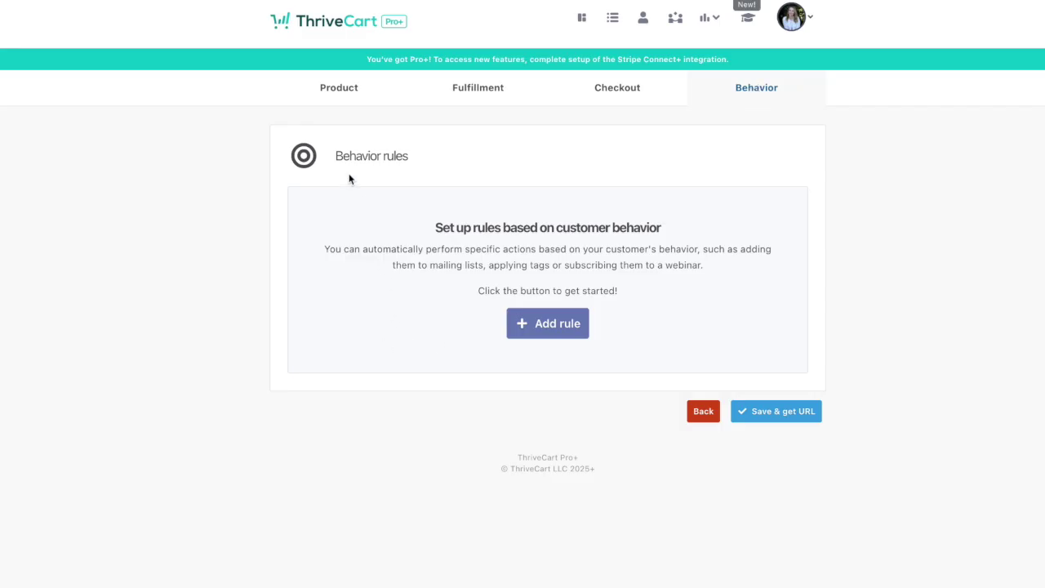
left_click(564, 329)
left_click(534, 178)
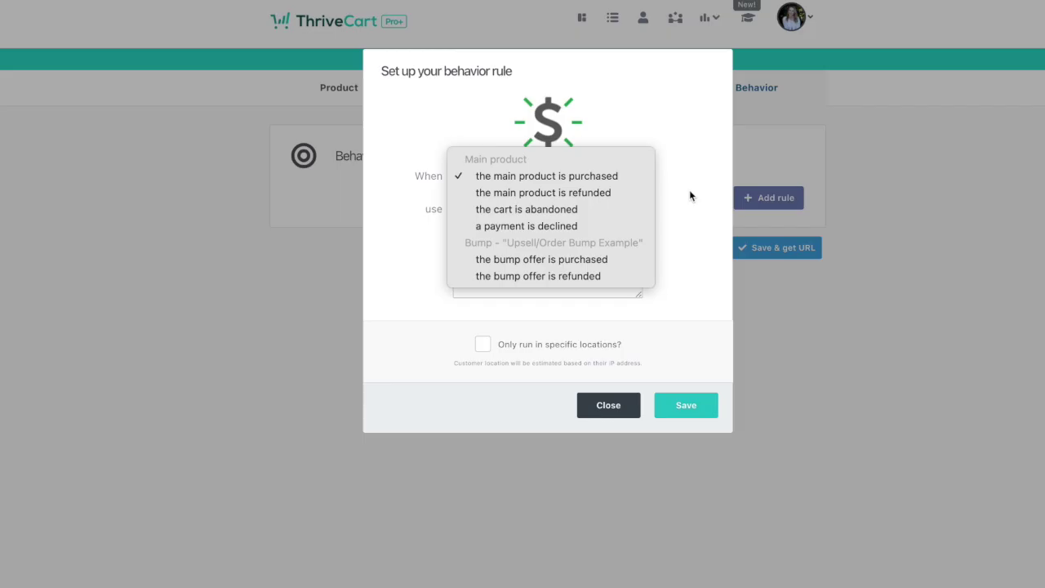
left_click(689, 196)
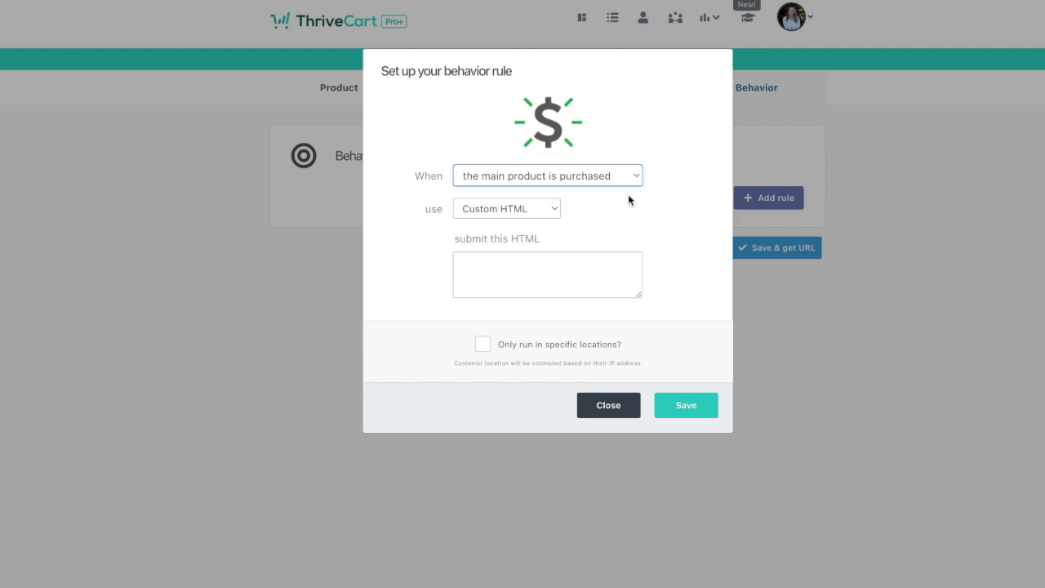
left_click(539, 211)
left_click(538, 210)
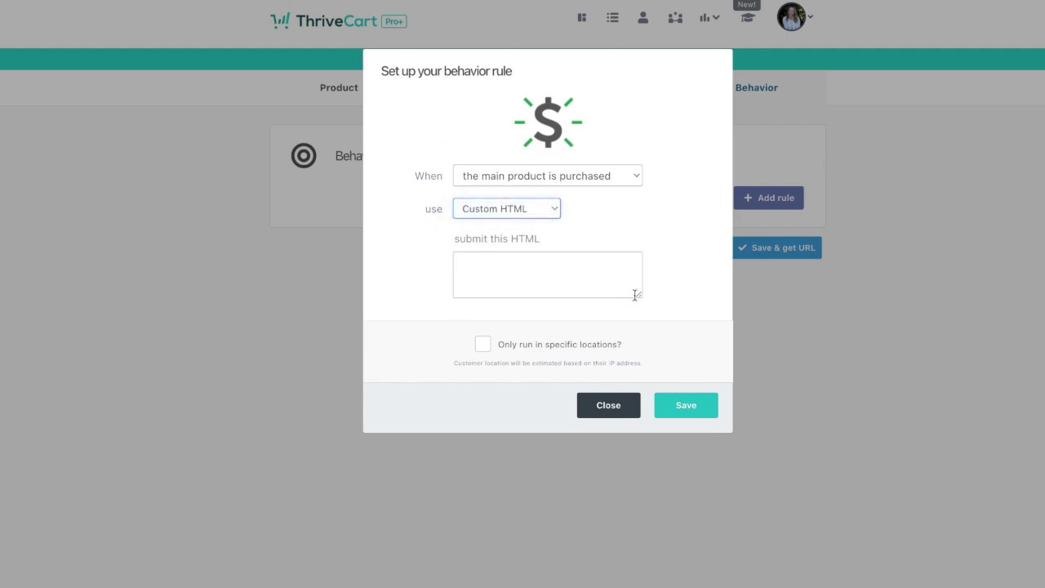
Close the behavior rule dialog and go to the Learn courses area.
left_click(613, 408)
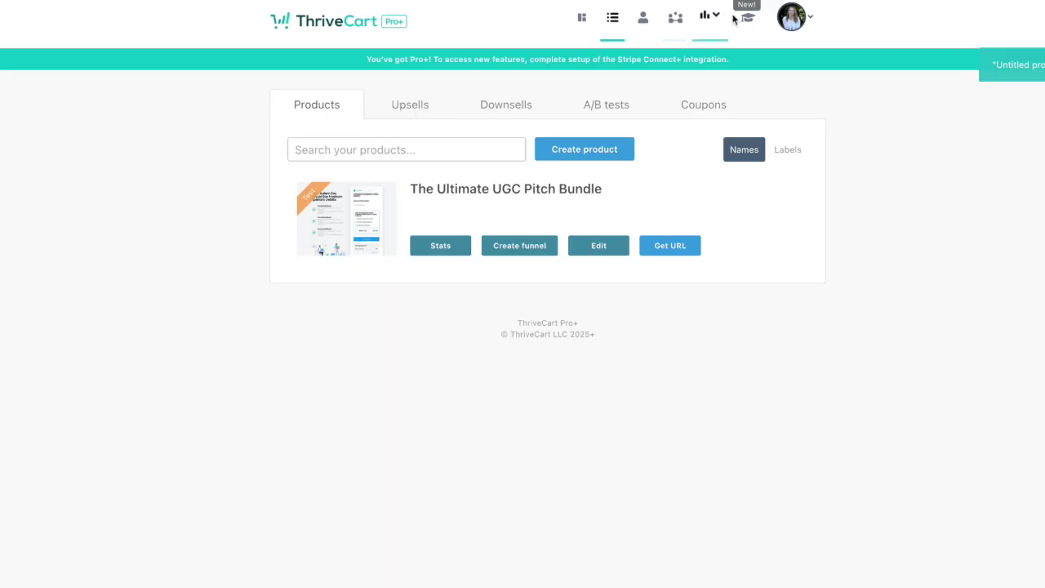
left_click(747, 17)
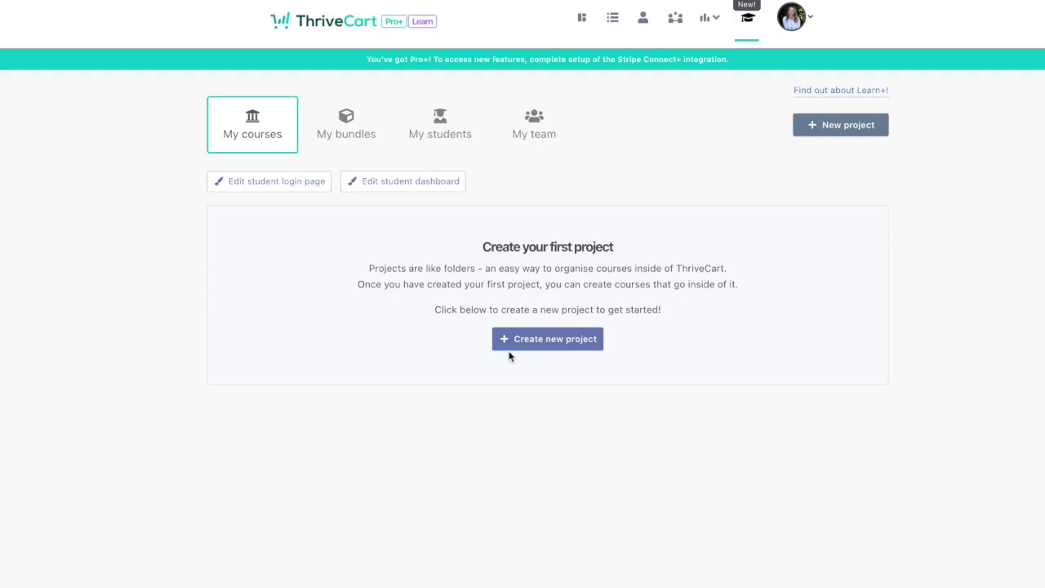
Create the Course Example project and a new course, filling in the course author.
left_click(529, 338)
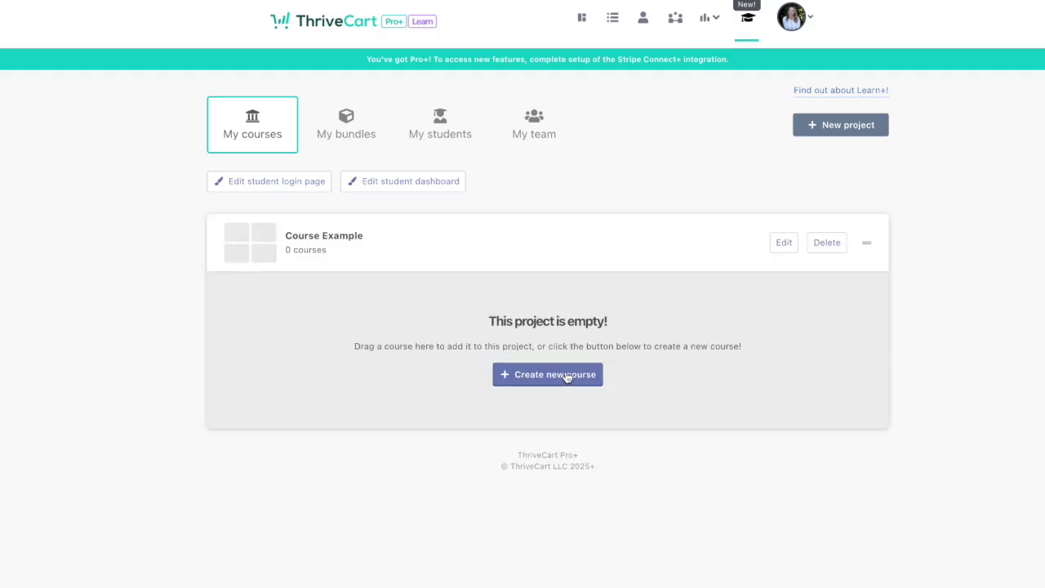
left_click(566, 376)
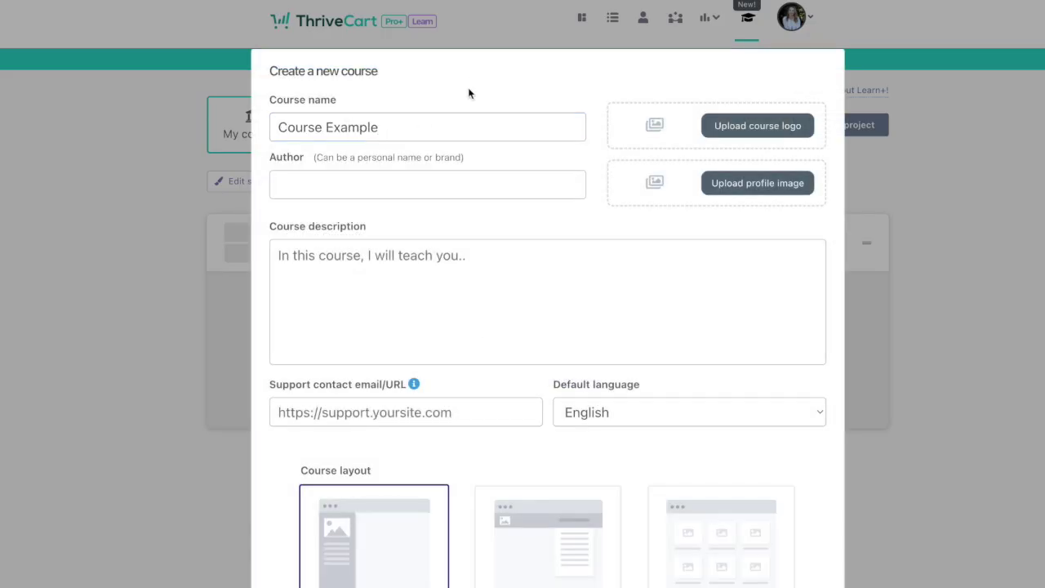
left_click(419, 179)
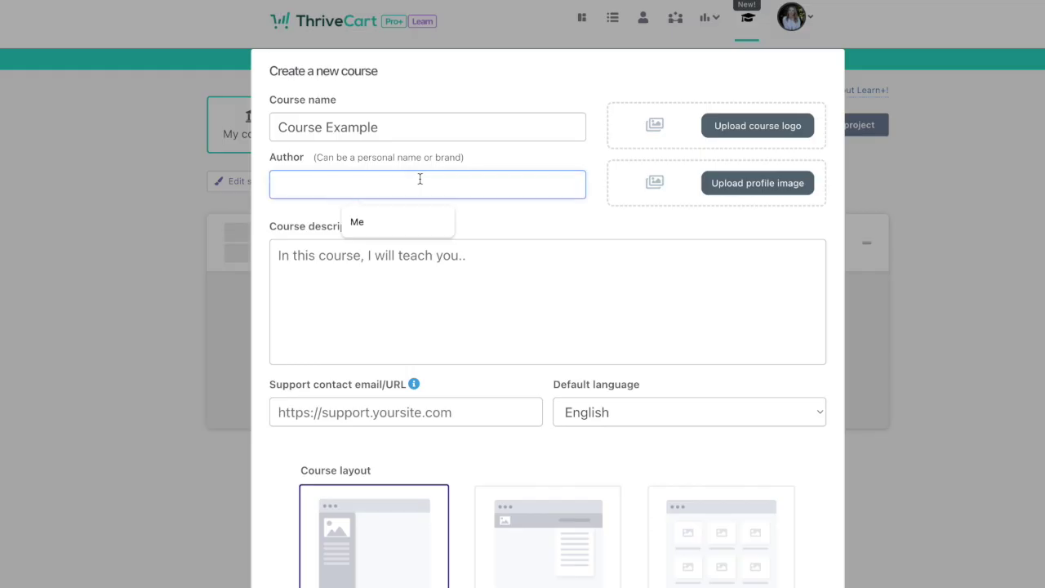
type("Sarah")
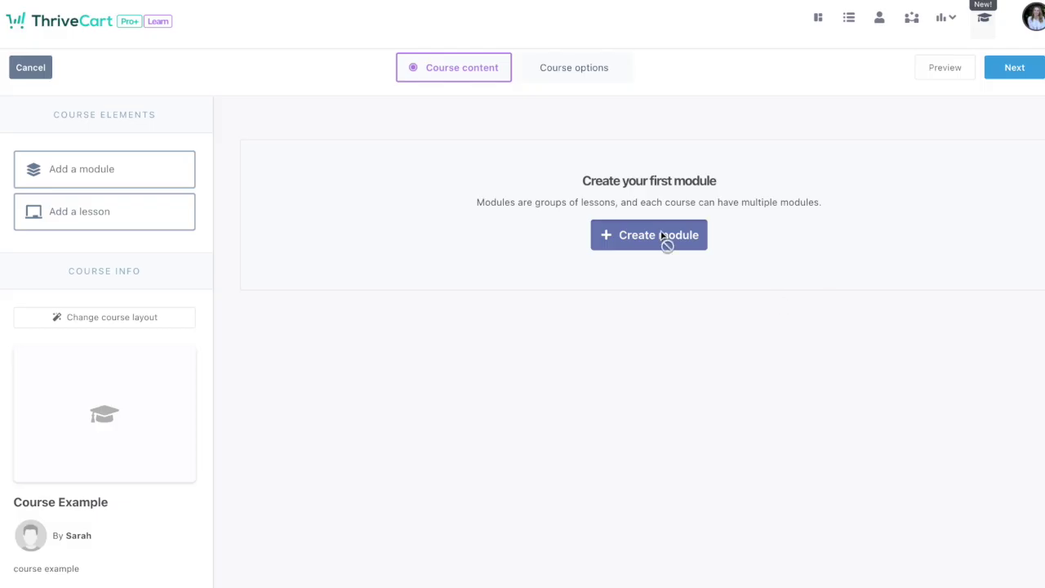
Add a module named Module 1 to the course.
left_click(667, 241)
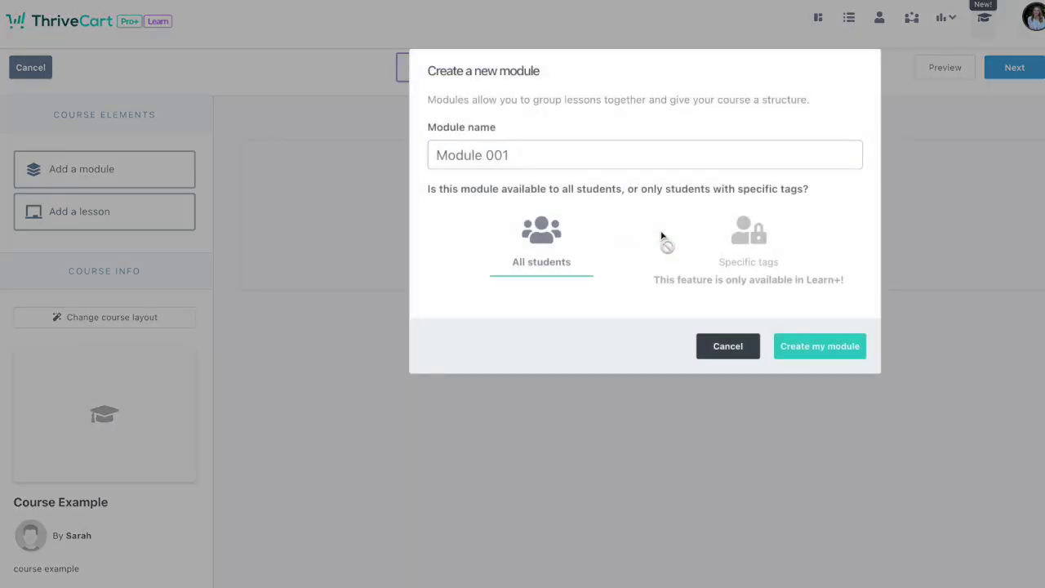
type("Modeul")
key("BackSpace")
key("BackSpace")
type("ule 1")
left_click(818, 356)
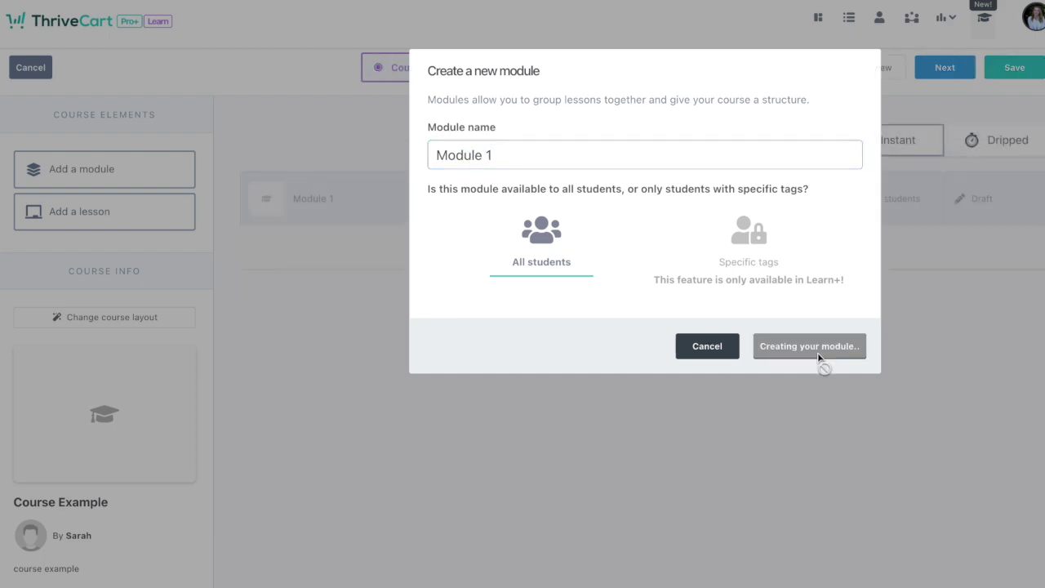
Add Lesson 1 to Module 1 and try video and file blocks in its content.
left_click_drag(82, 211, 290, 247)
type("Lesson 1")
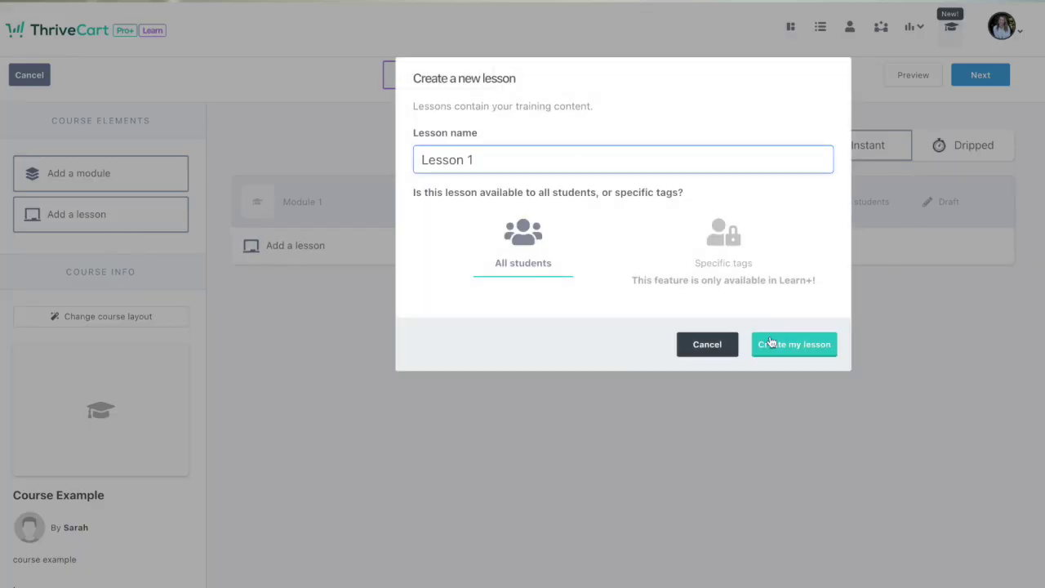
left_click(770, 342)
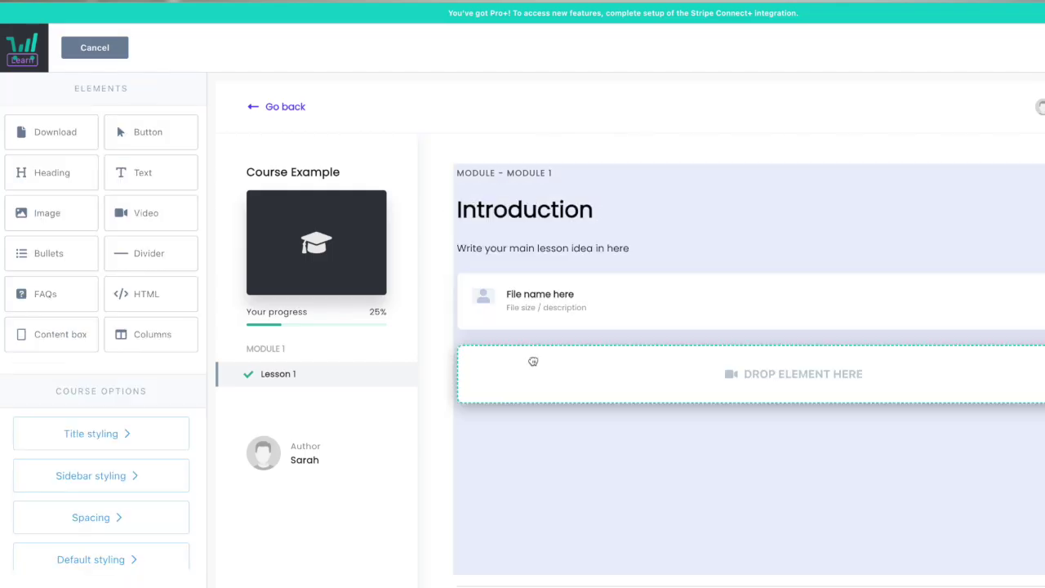
left_click_drag(531, 361, 539, 298)
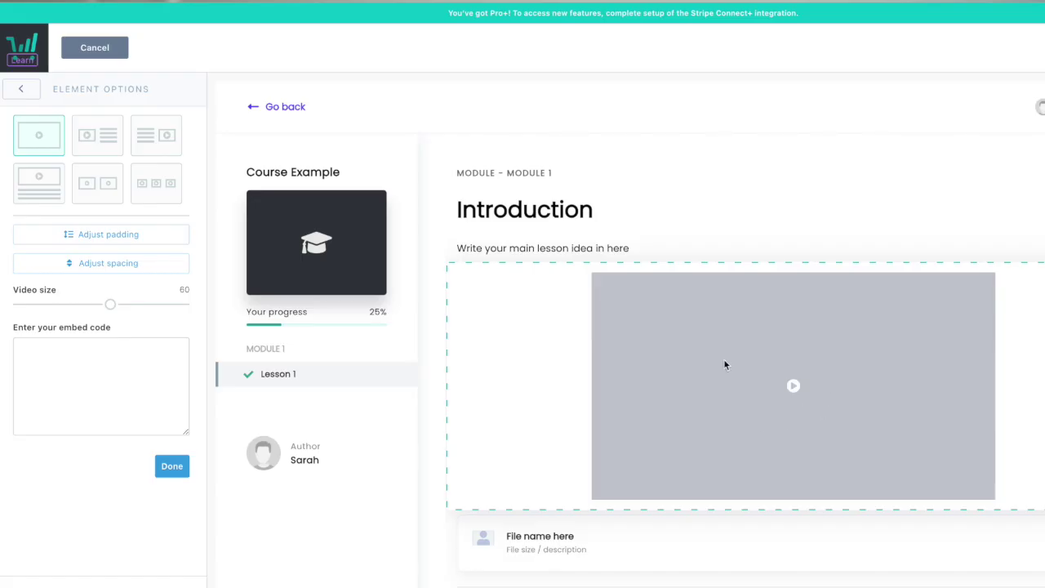
left_click(575, 248)
left_click(604, 308)
left_click(605, 309)
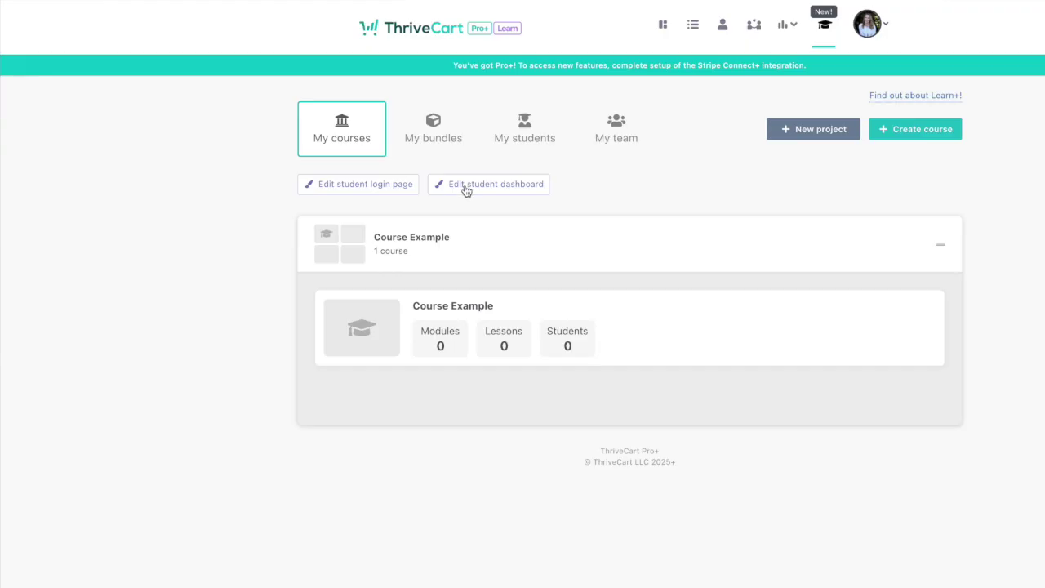
In the student dashboard editor, change the navbar colour to the pink swatch (#E06592).
left_click(466, 189)
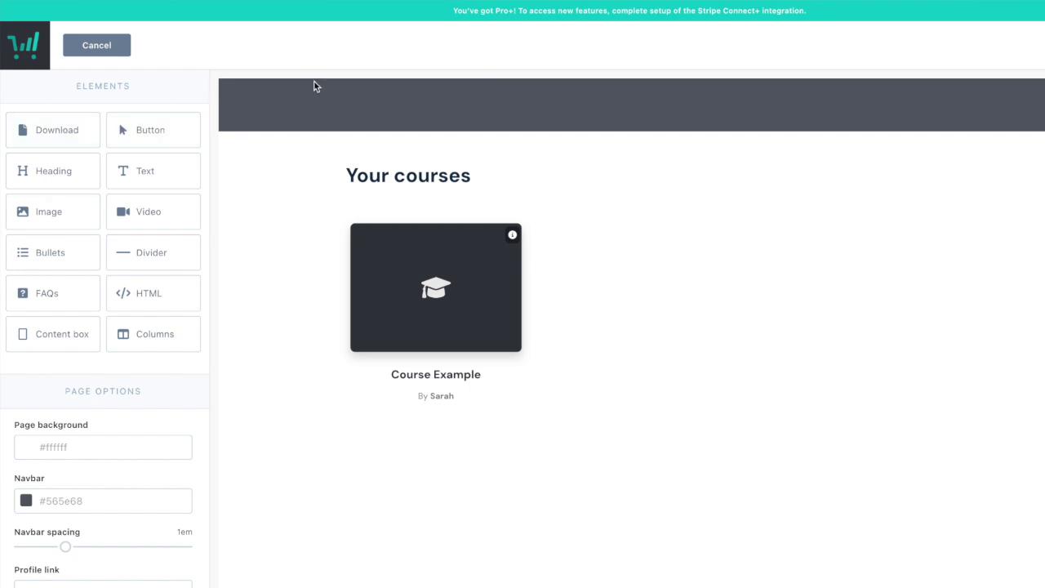
left_click(315, 106)
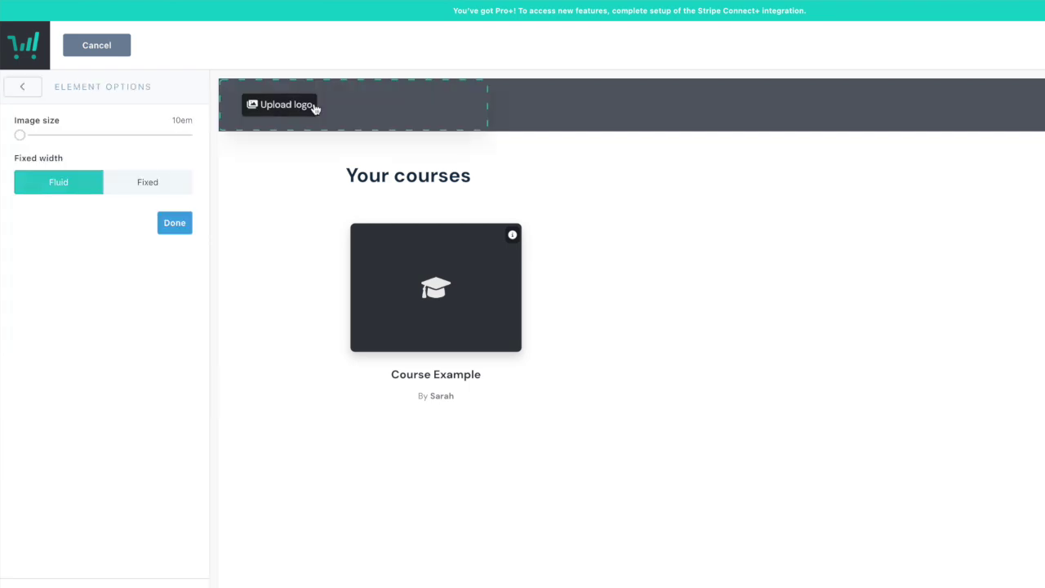
left_click(623, 107)
left_click(65, 441)
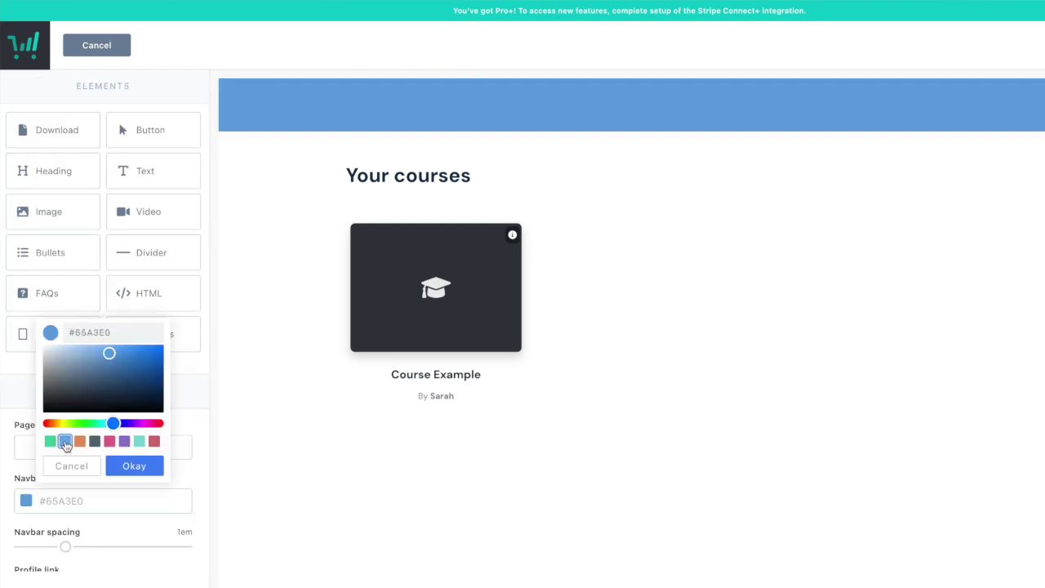
left_click(124, 442)
left_click(109, 442)
left_click(134, 465)
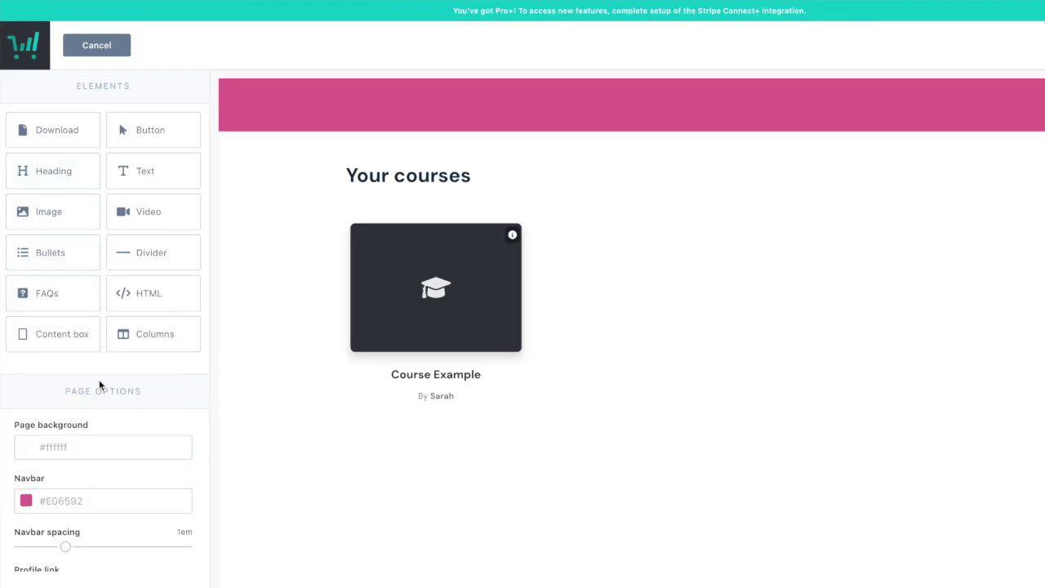
Add an Image element under Your courses, then remove it.
scroll(100, 385, "down", 1)
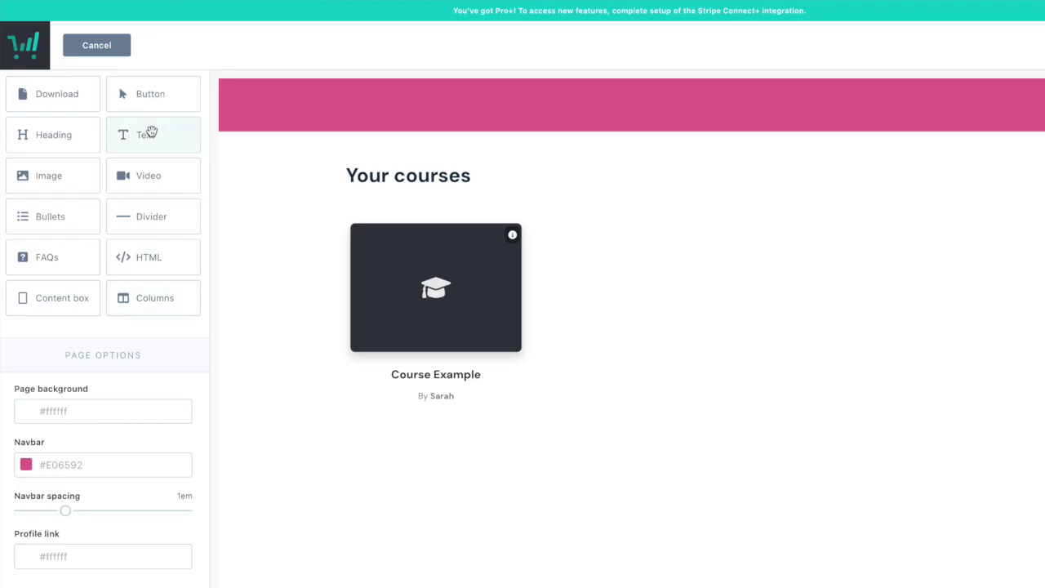
left_click_drag(51, 173, 482, 166)
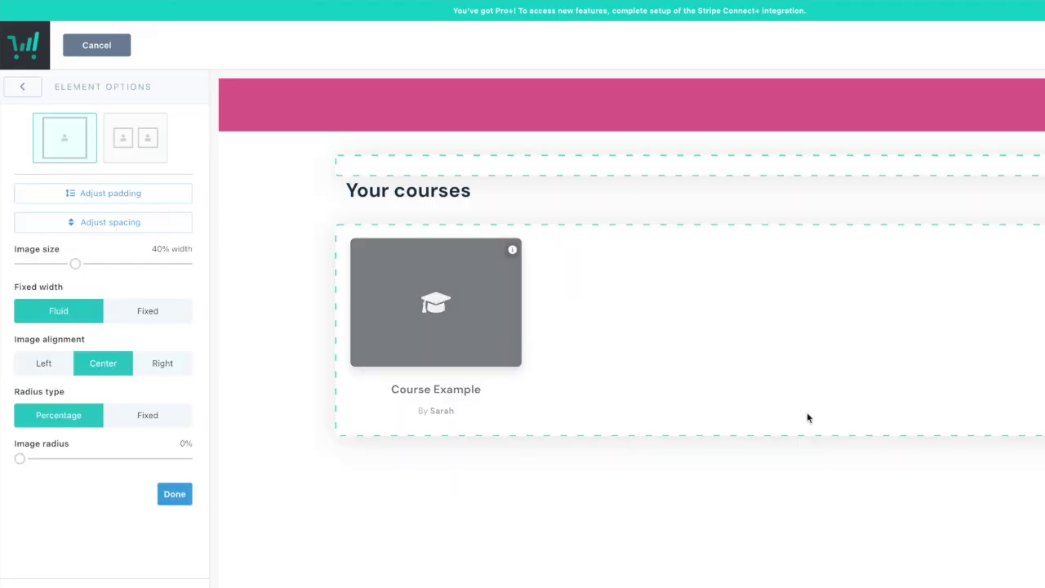
left_click(785, 153)
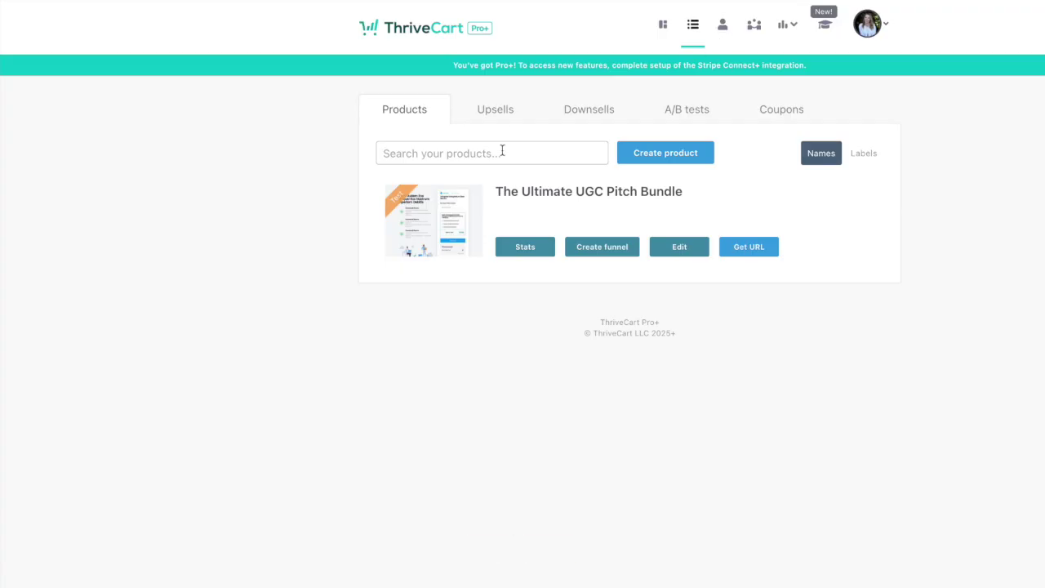
Browse the Upsells, Downsells and A/B tests lists, ending on the Coupons list.
left_click(499, 116)
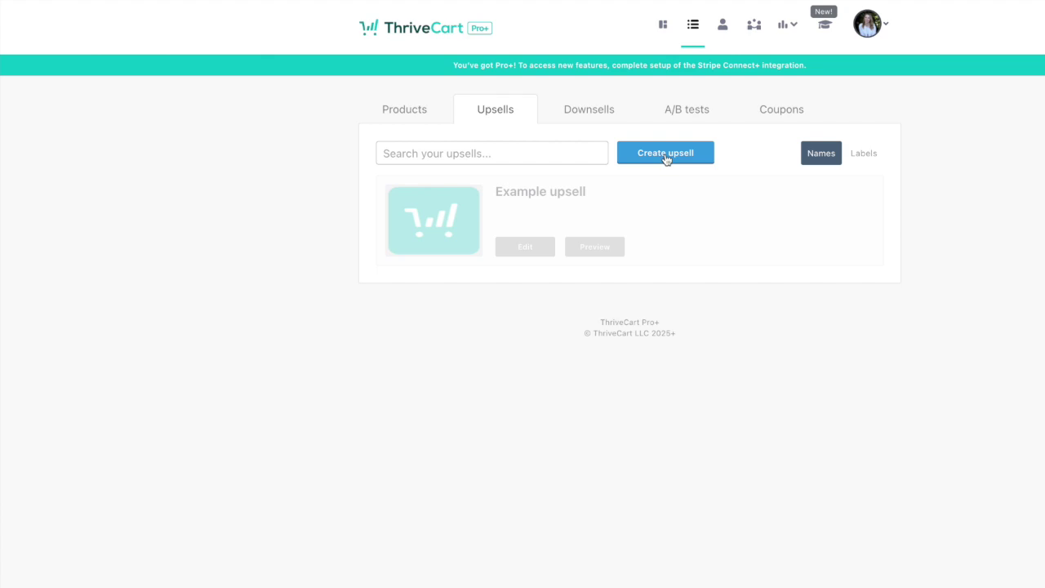
left_click(595, 111)
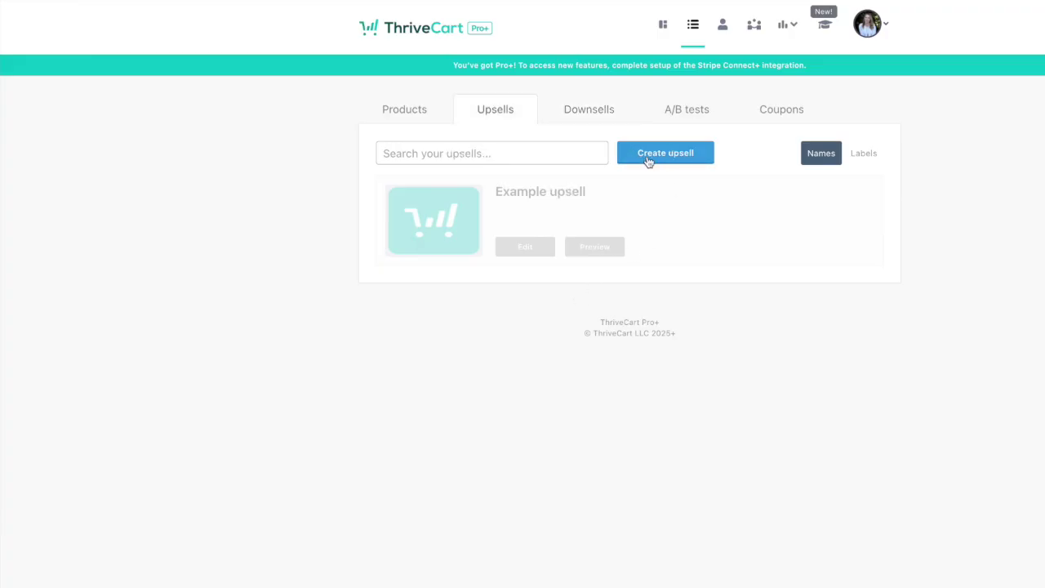
left_click(595, 109)
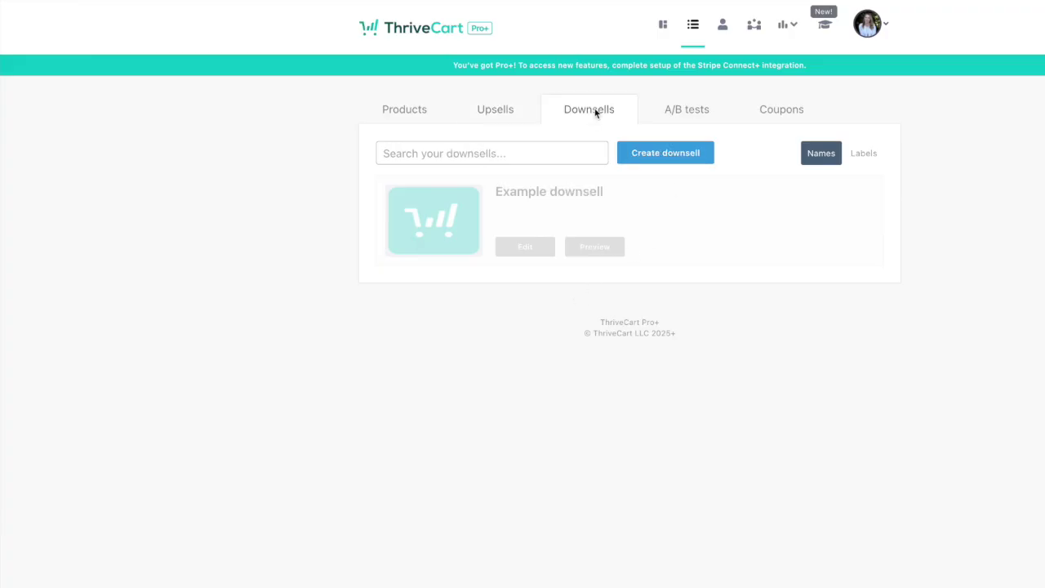
left_click(689, 111)
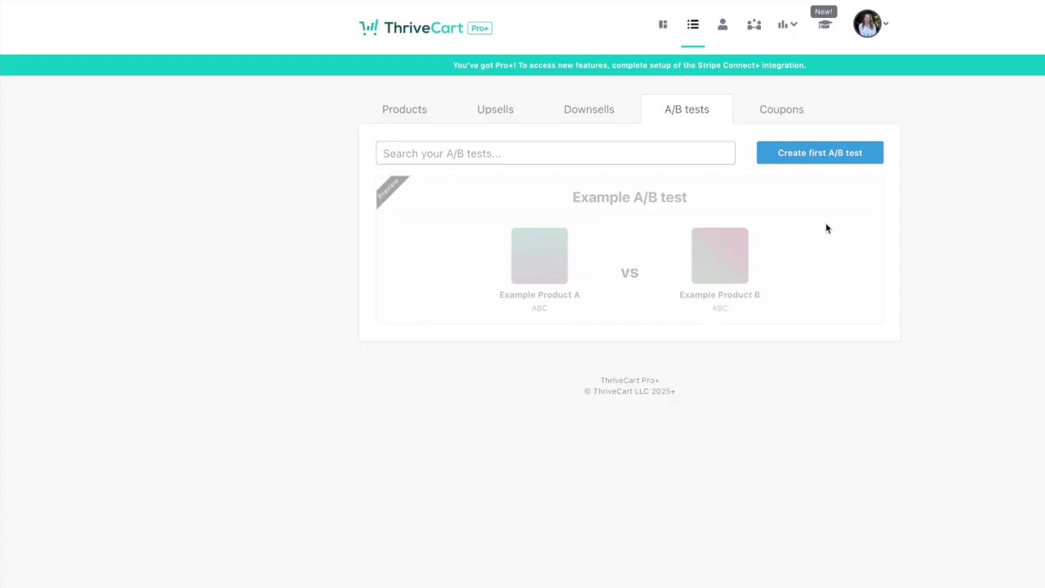
left_click(783, 110)
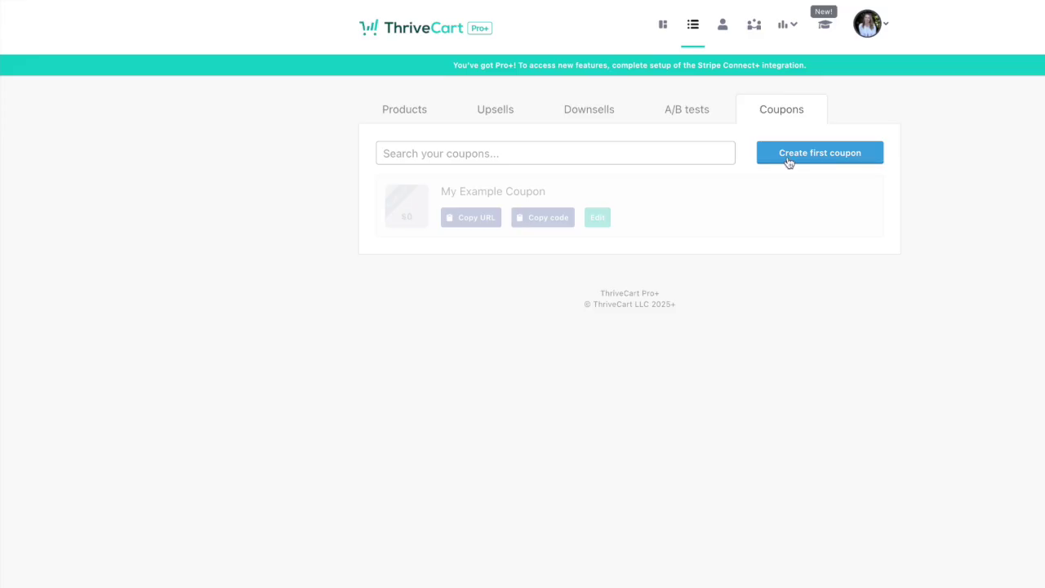
Start the first coupon with Fixed price discount and Enabled status, then view its Usage settings.
left_click(789, 160)
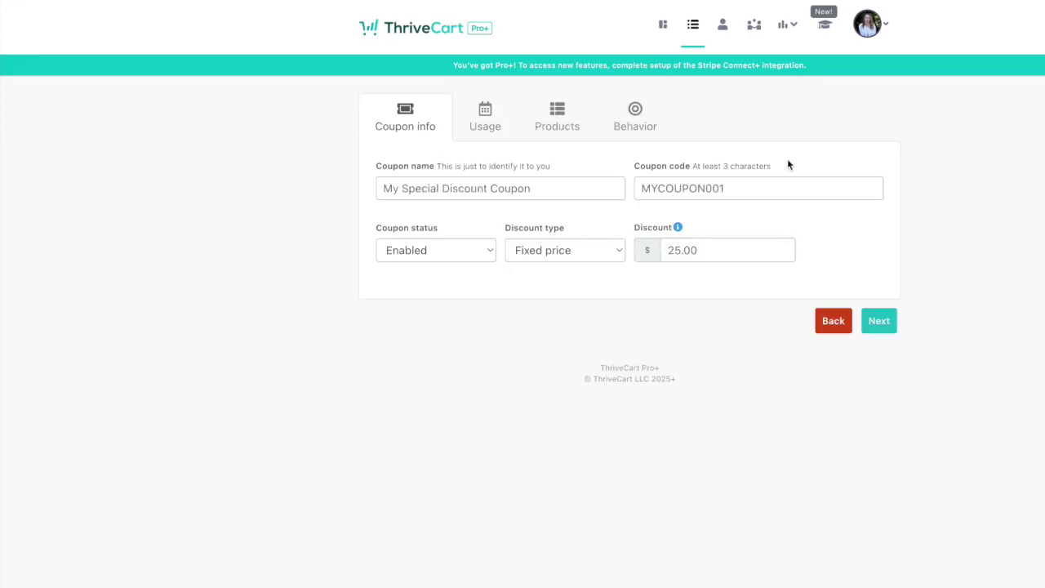
left_click(588, 254)
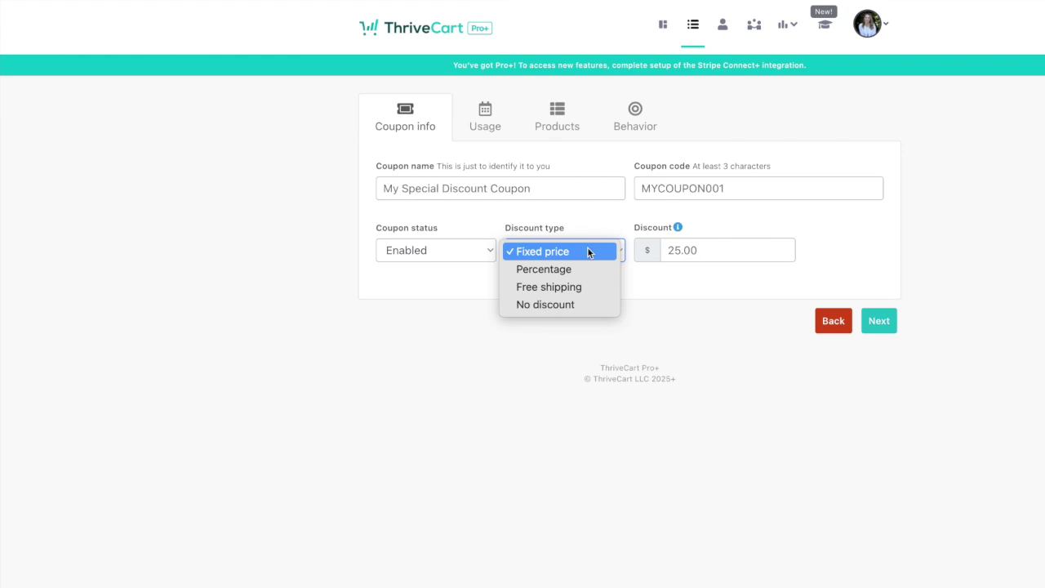
left_click(587, 248)
left_click(456, 258)
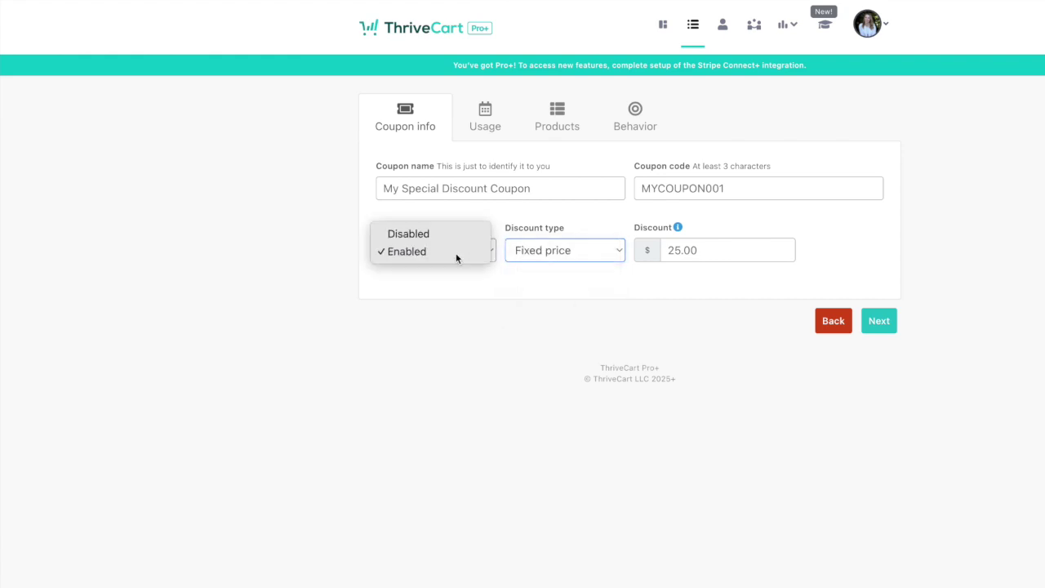
left_click(525, 211)
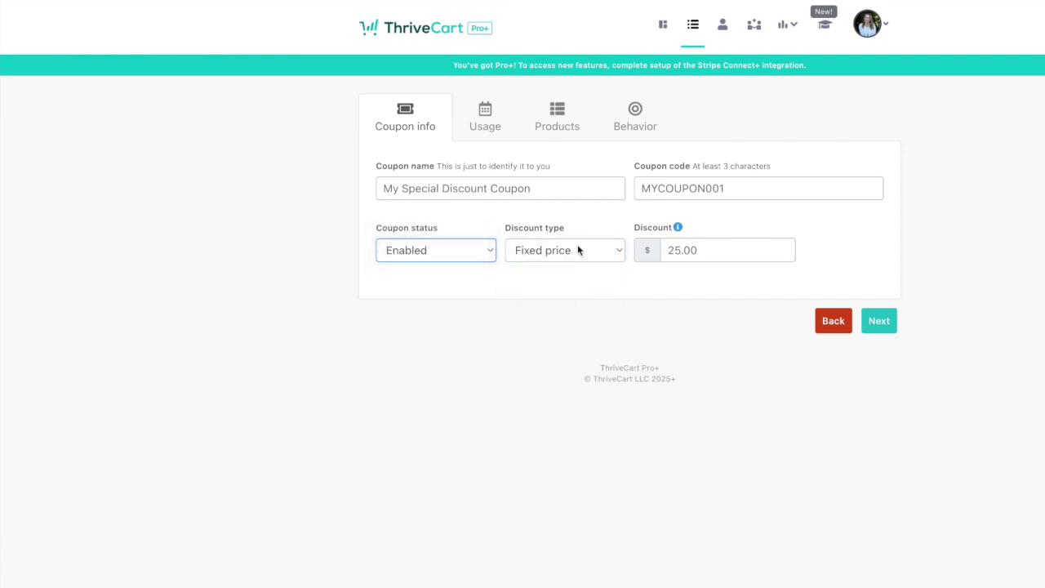
left_click(493, 117)
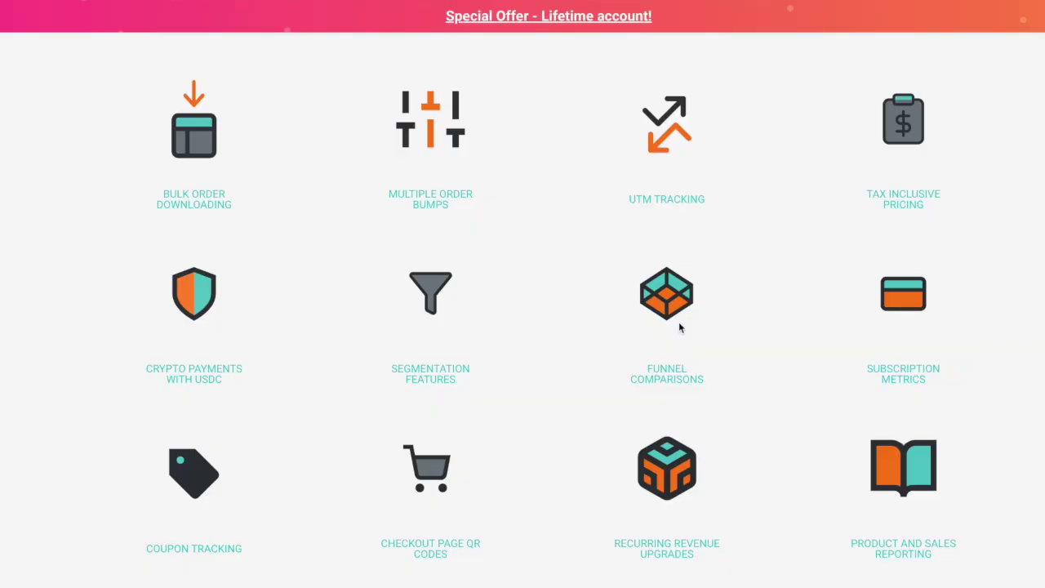
Scroll the Pro+ features grid down to the Simple Sales Tax and Affiliate Management row.
scroll(678, 321, "up", 1)
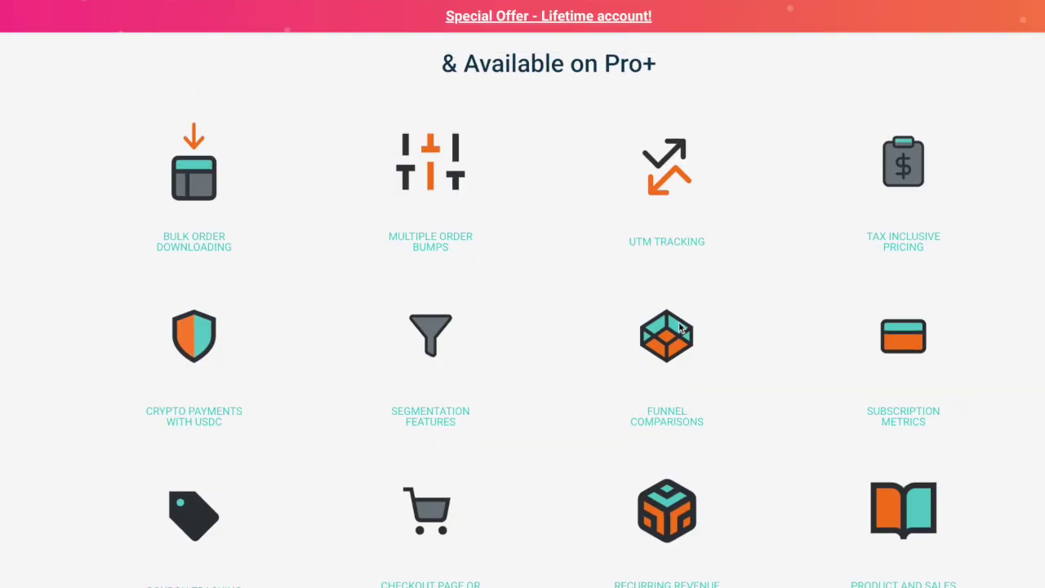
scroll(679, 321, "down", 2)
scroll(679, 327, "down", 1)
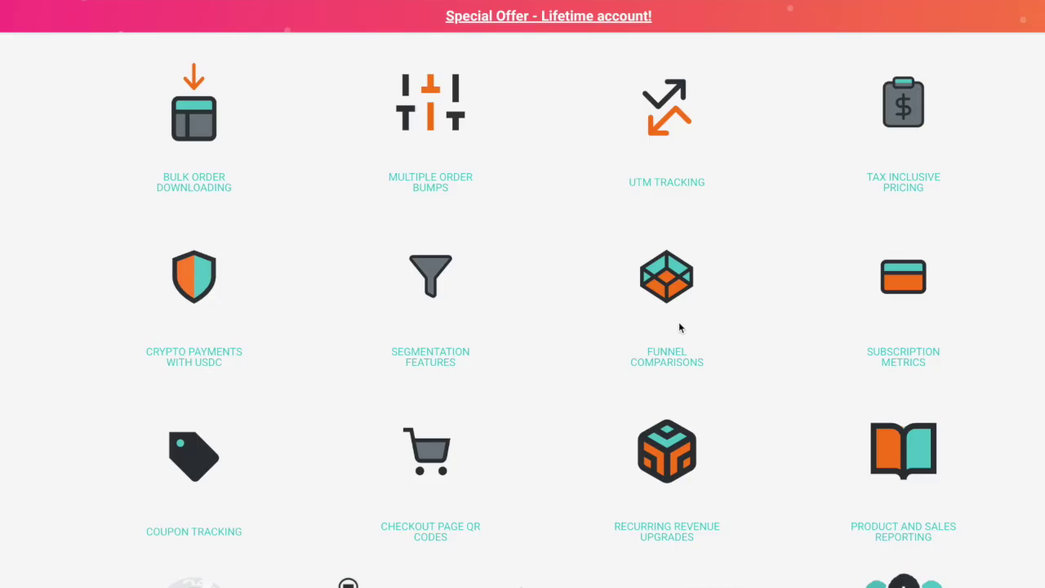
scroll(678, 321, "down", 1)
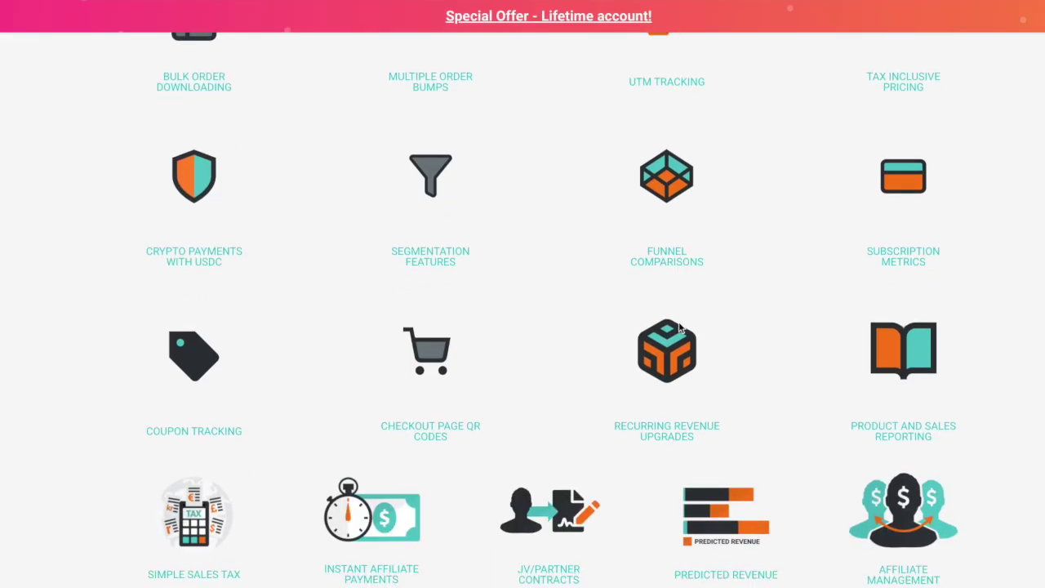